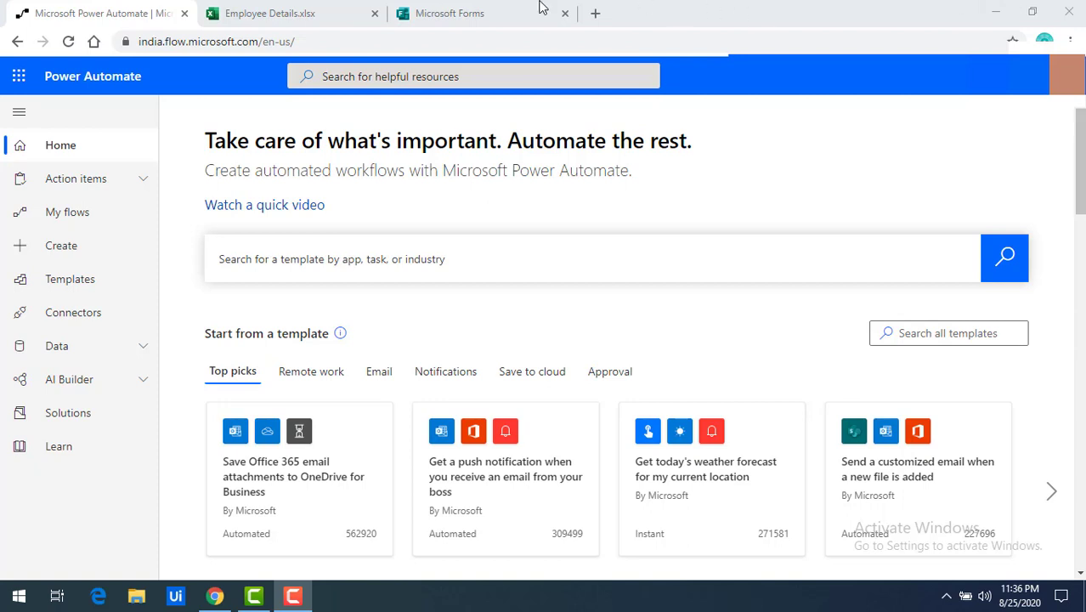
Step: Switch to the Leave Form in Microsoft Forms and scroll up to its first questions
left_click(505, 15)
scroll(681, 422, "up", 6)
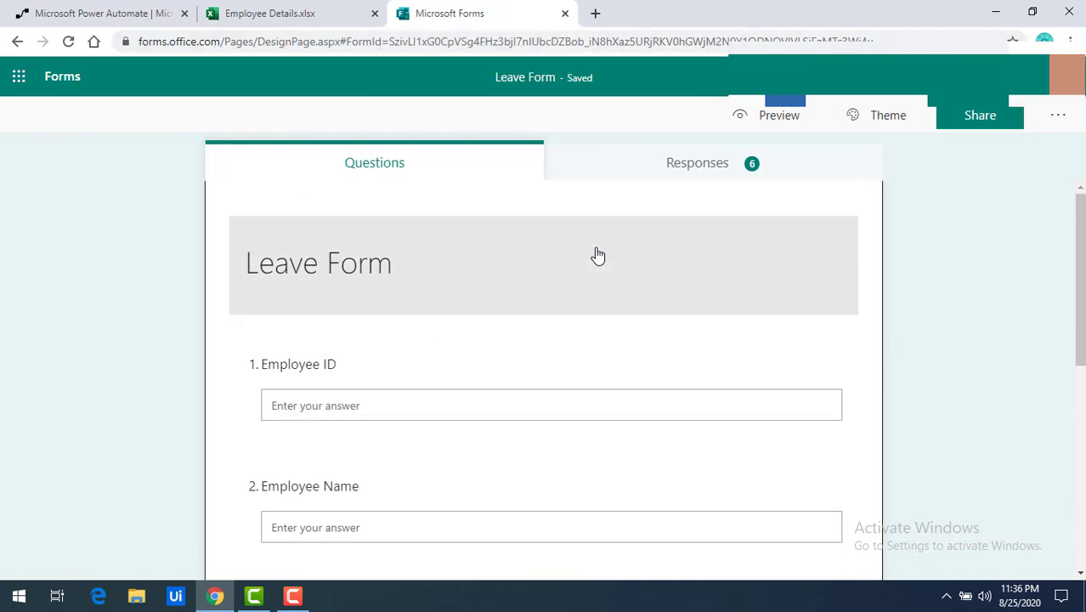
Step: Close Microsoft Forms, check the Excel EmpName, Email and Age columns, then return to Power Automate
left_click(140, 8)
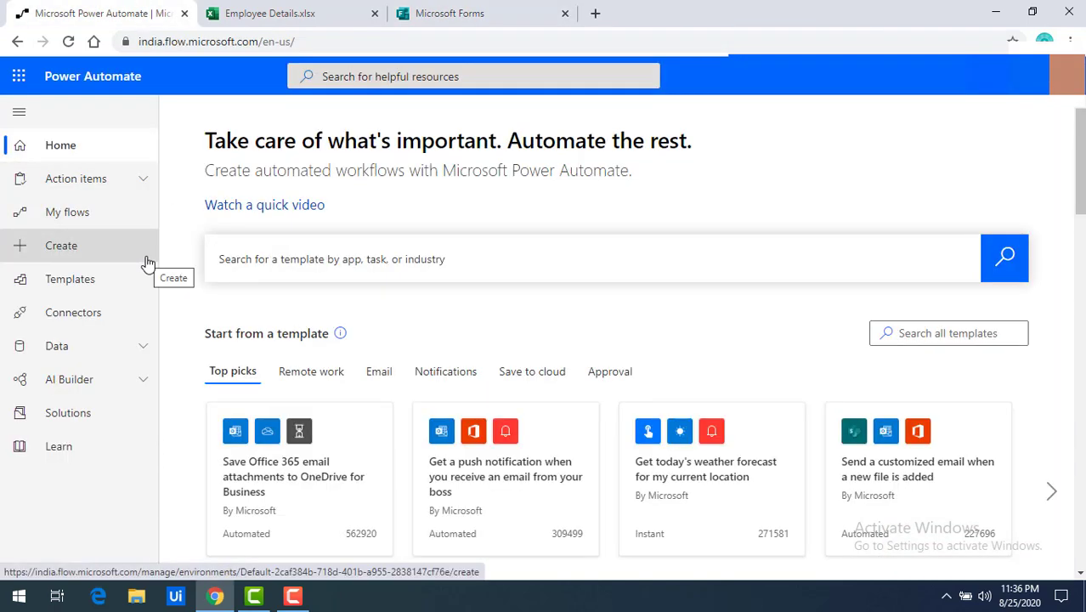
left_click(470, 15)
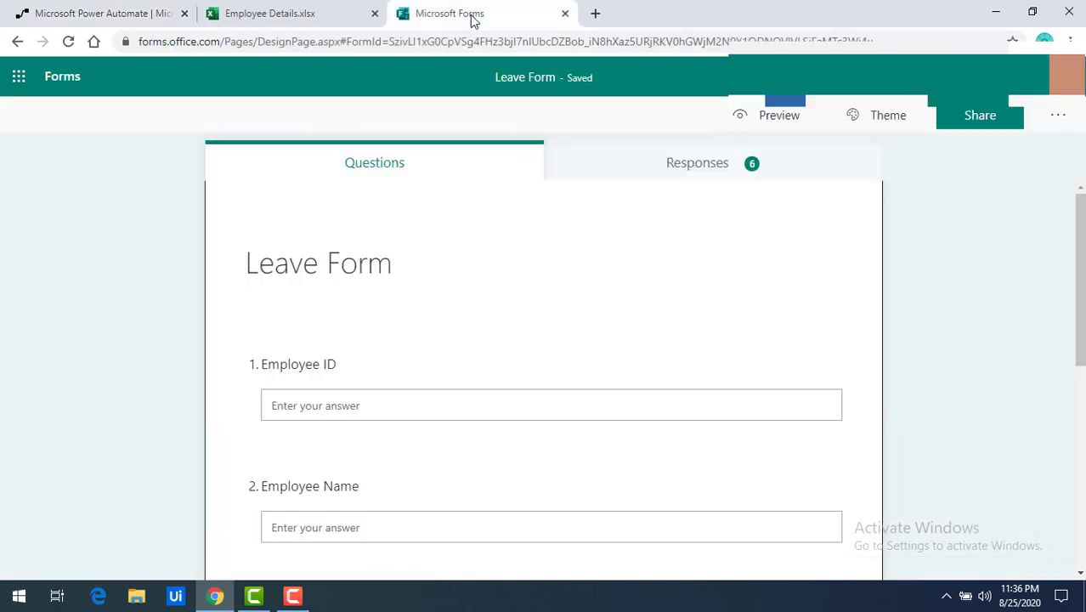
left_click(564, 14)
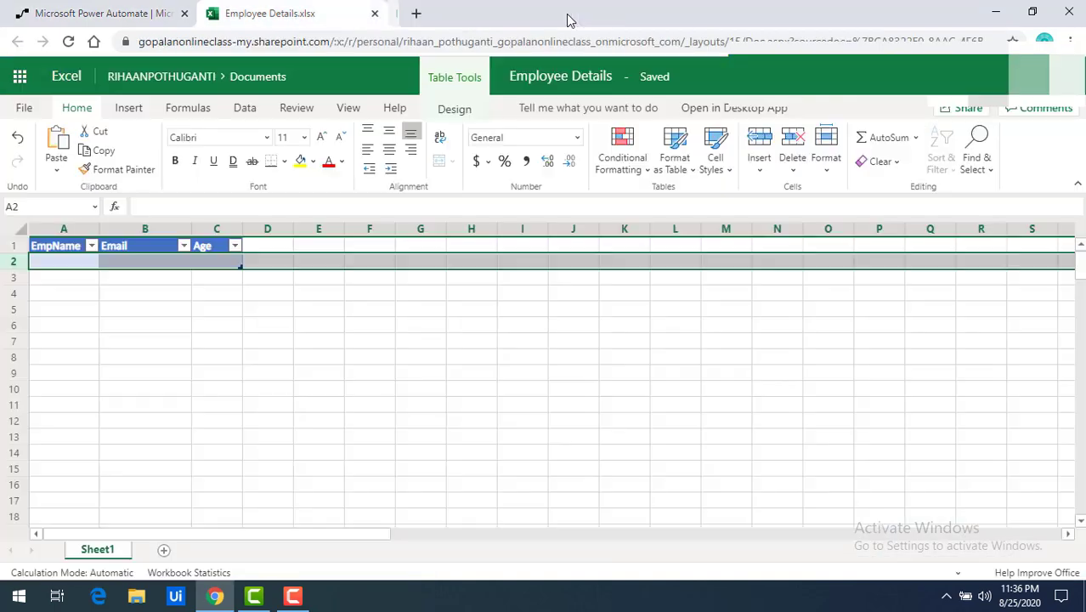
left_click(304, 408)
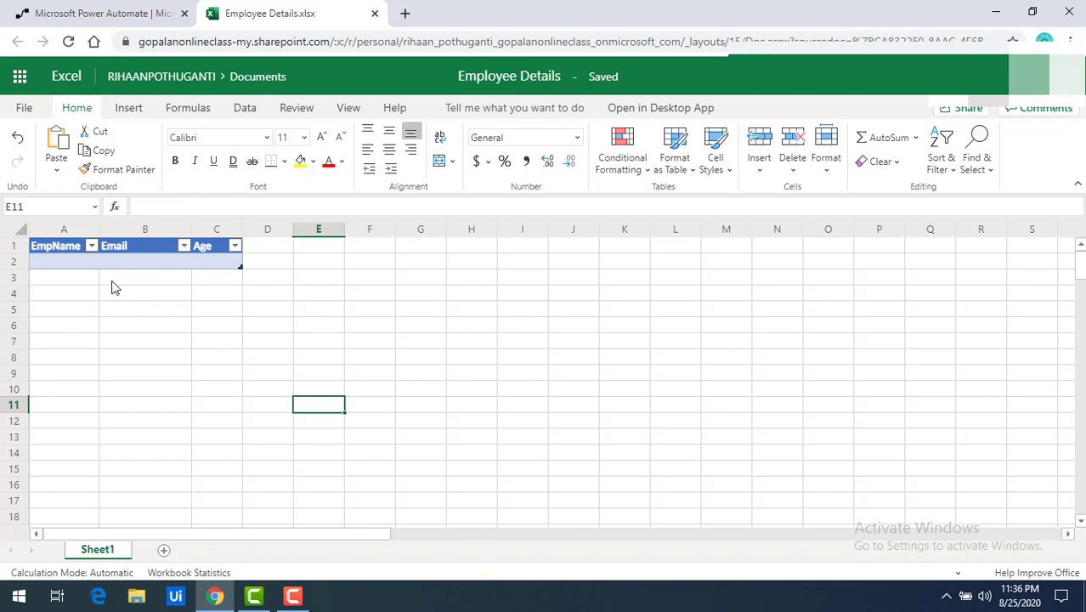
left_click(96, 10)
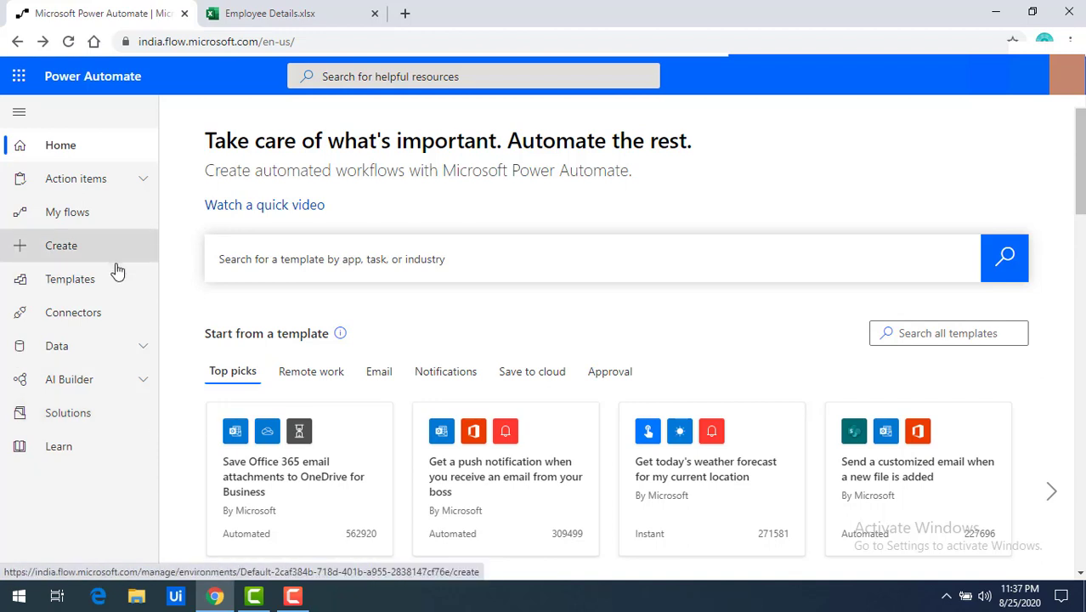
Step: Start a new flow from Create and choose the Instant flow option
left_click(89, 251)
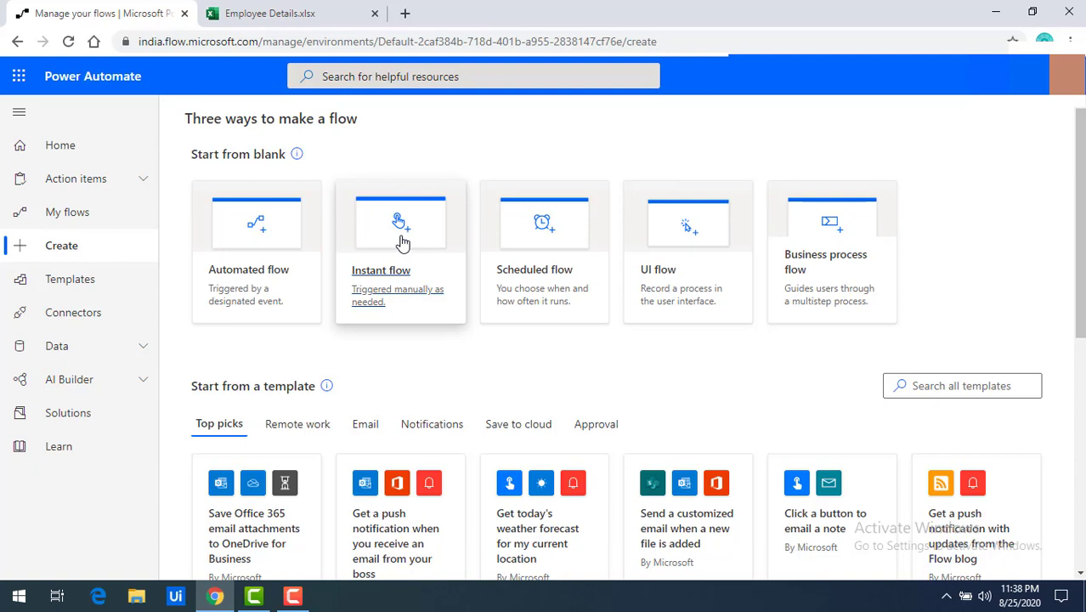
left_click(403, 244)
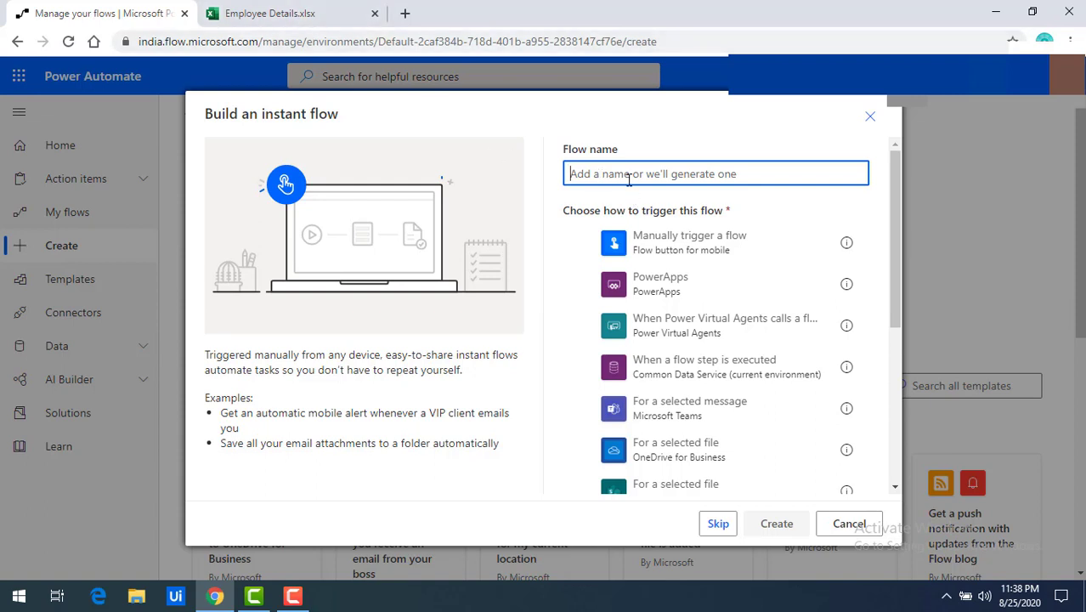
Step: Create an instant flow named 'Data to Excel' using the Manually trigger a flow trigger
type("Dat ")
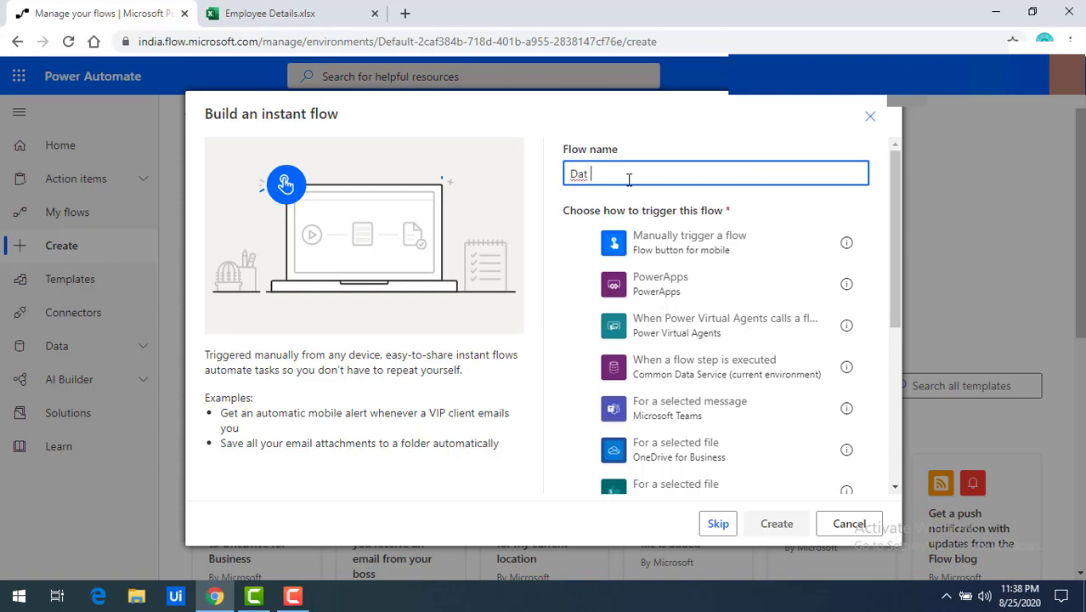
type("to Excel")
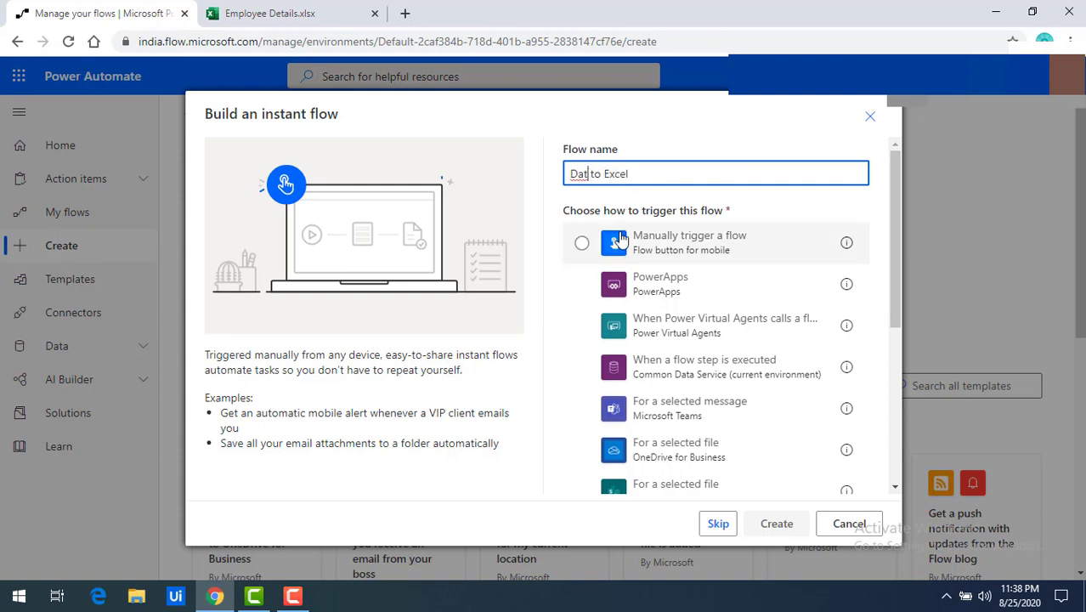
type("a")
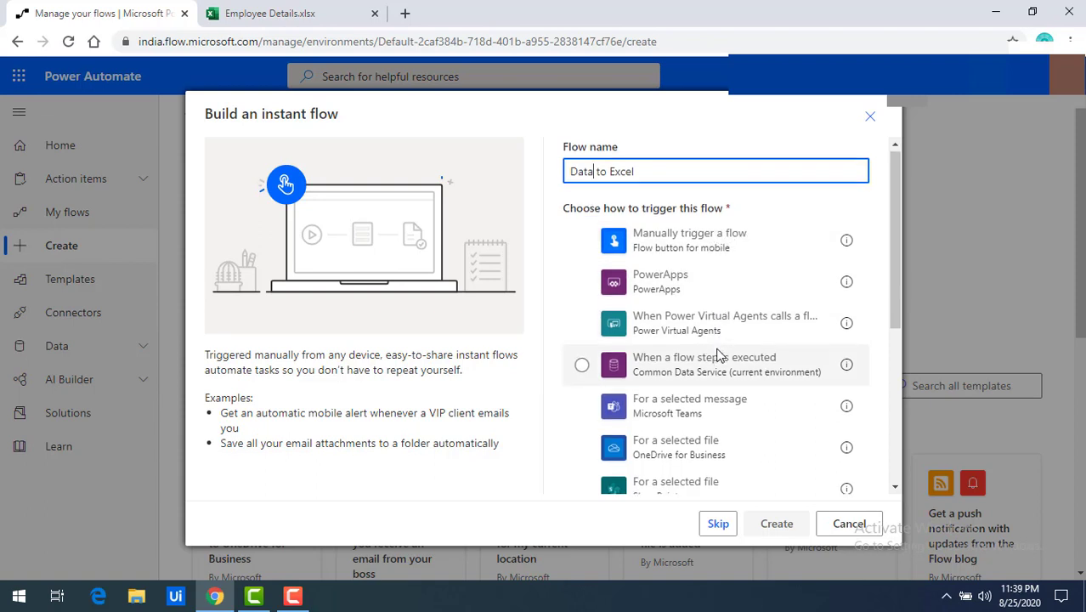
scroll(719, 355, "down", 1)
scroll(723, 401, "up", 1)
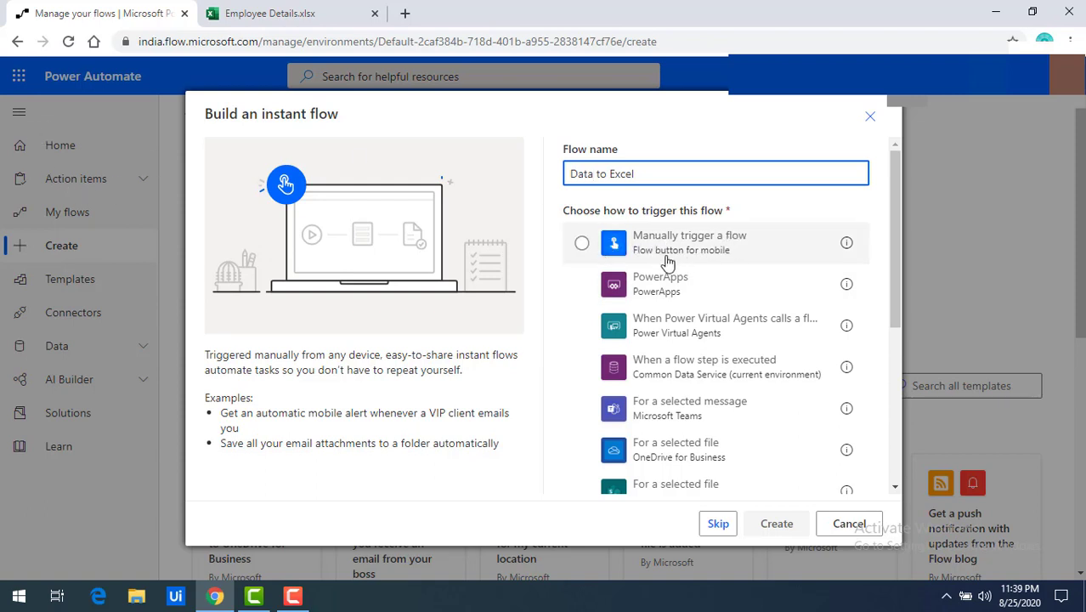
left_click(582, 244)
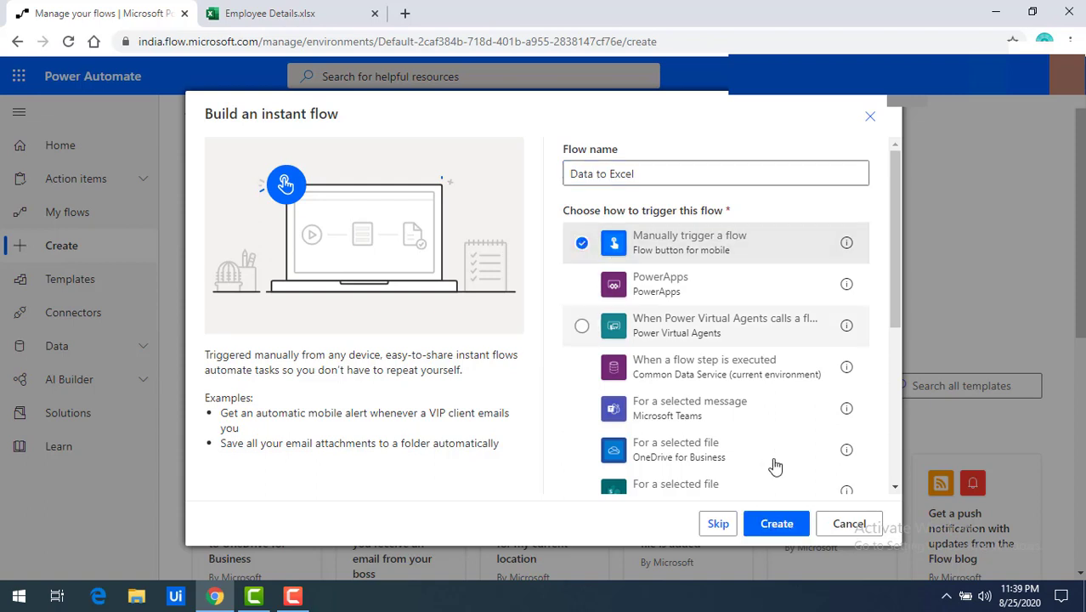
left_click(775, 525)
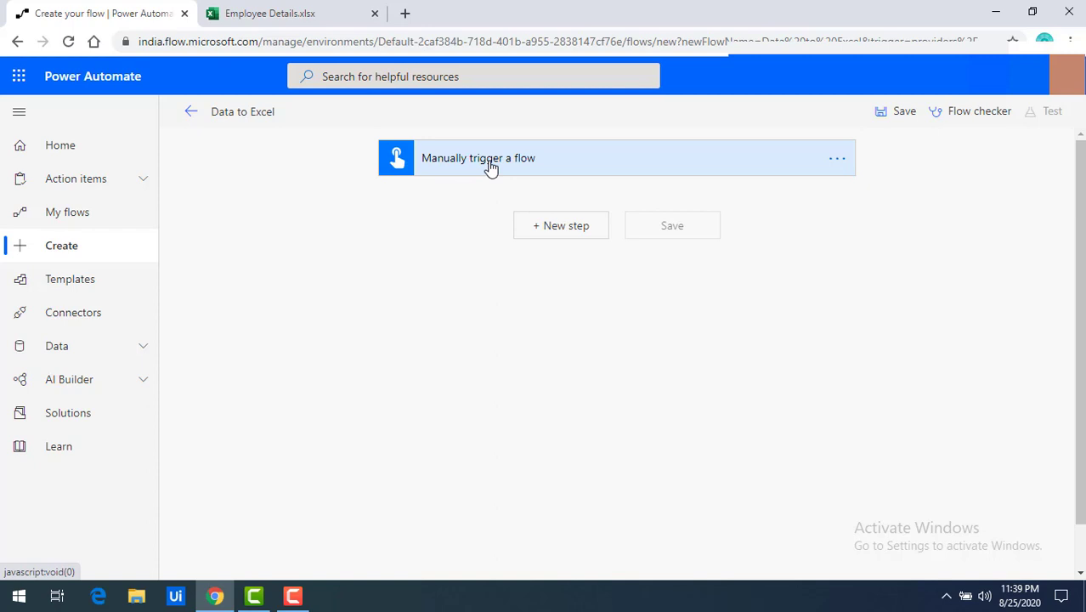
Step: Expand the trigger, check the Excel columns, and add a text input named EmpName
left_click(491, 167)
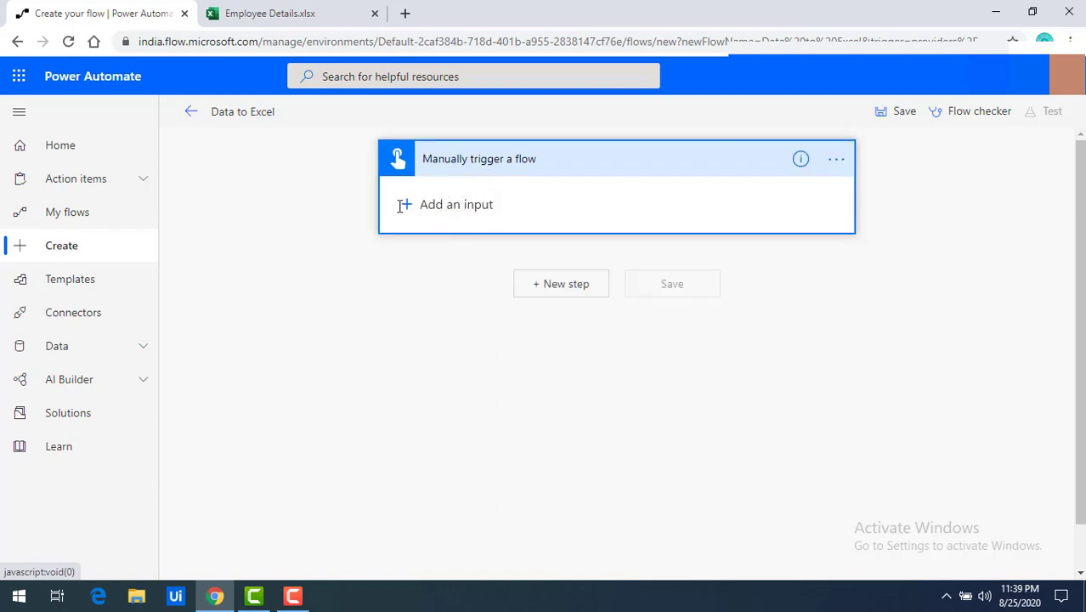
left_click(296, 22)
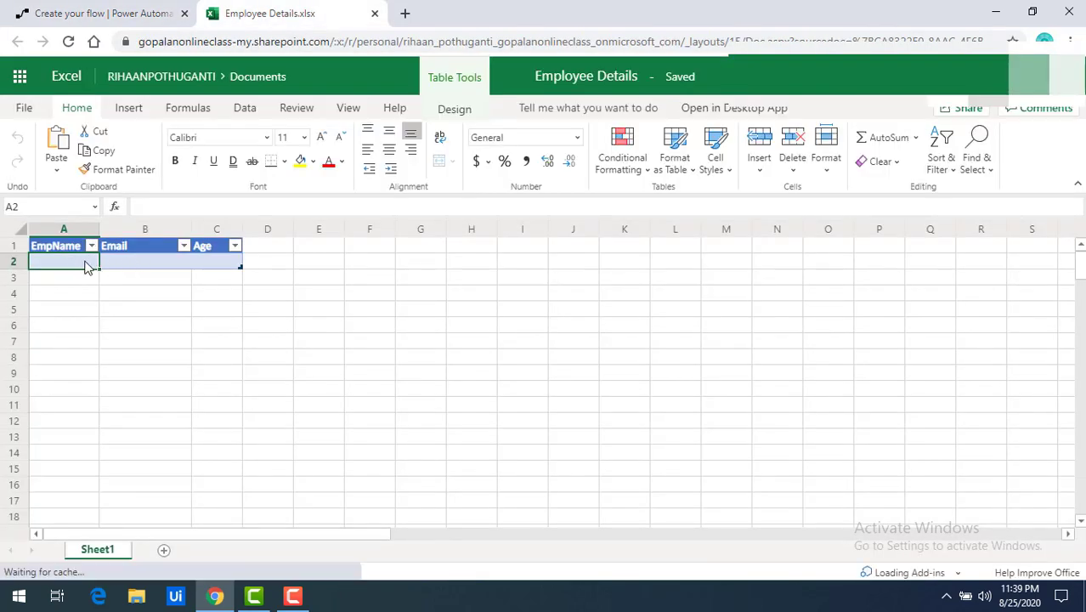
left_click(99, 9)
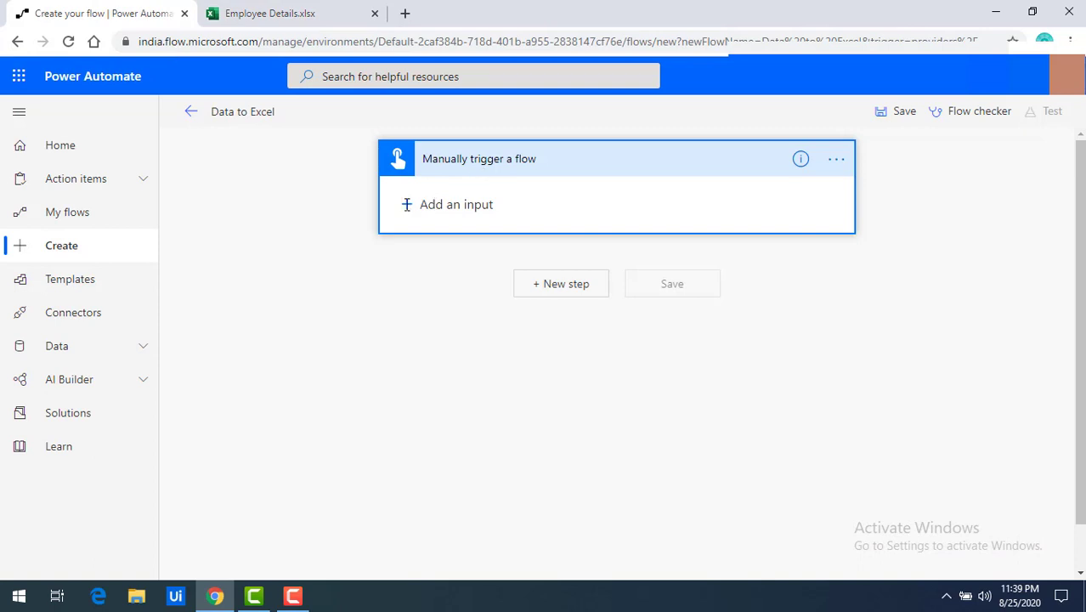
left_click(438, 207)
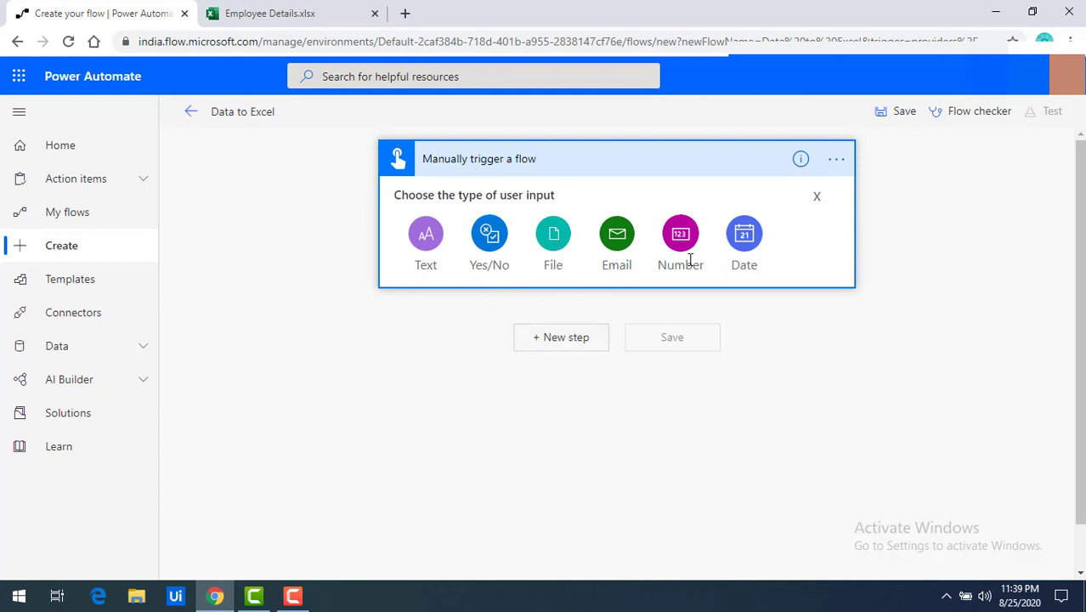
left_click(431, 241)
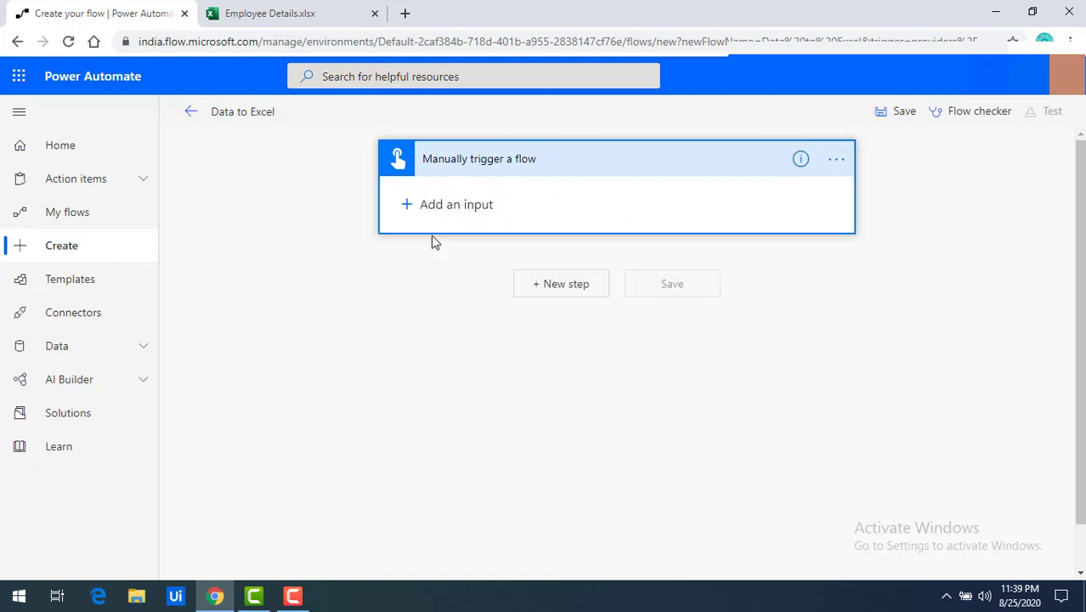
left_click_drag(477, 196, 422, 195)
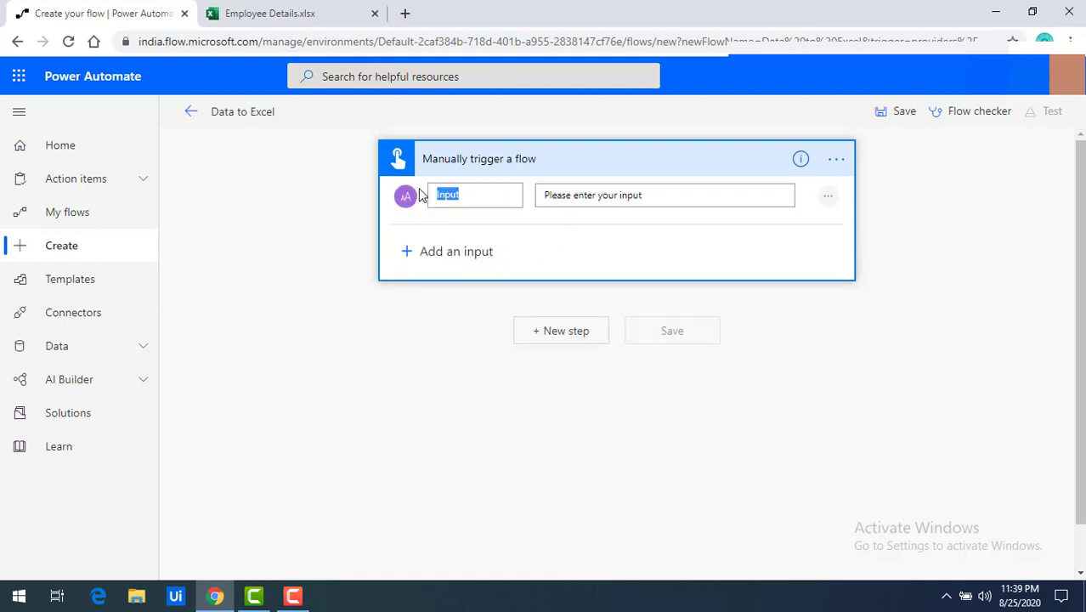
type("N")
key("BackSpace")
type("Em")
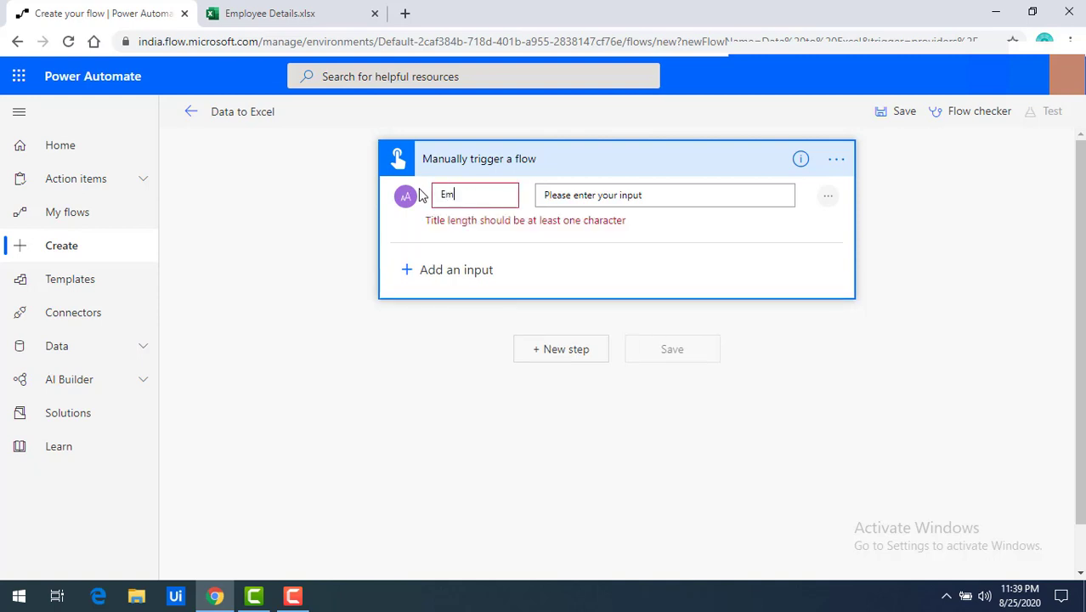
type("pName")
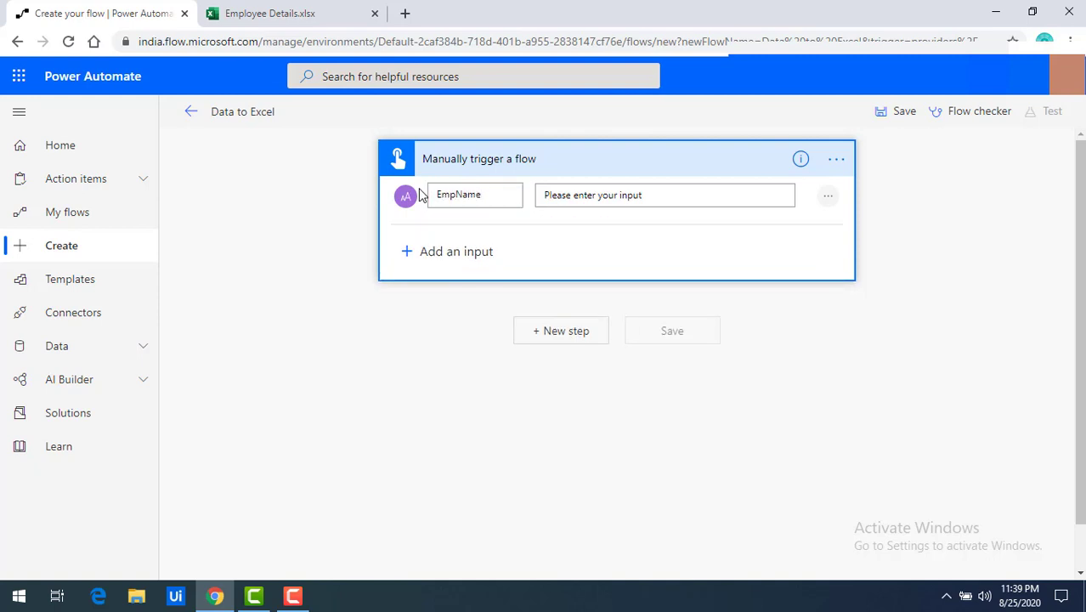
Step: Add an Email input and a Number input renamed to Age
left_click(444, 252)
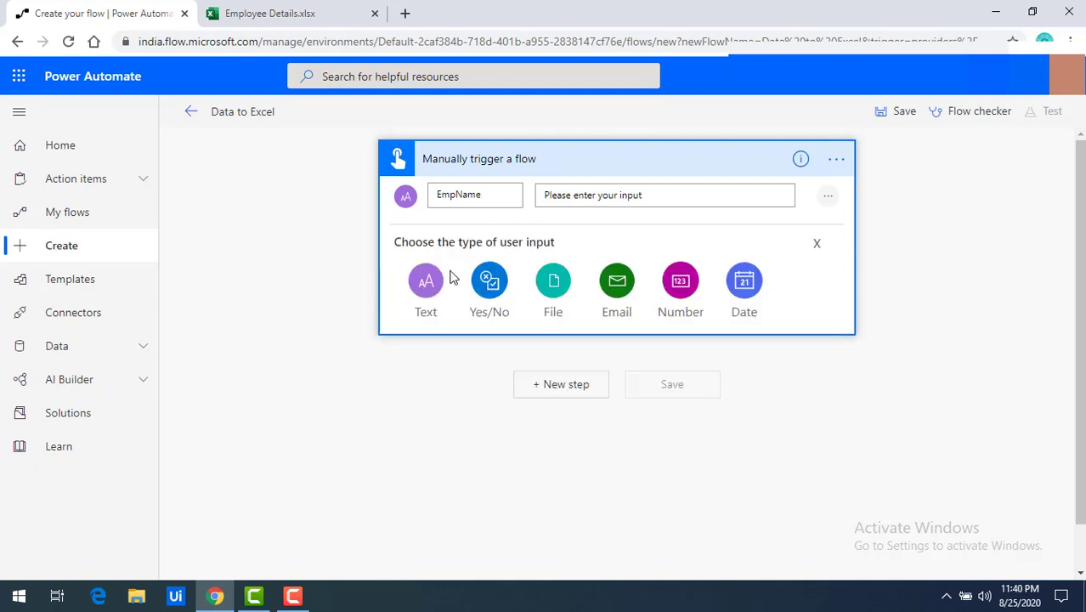
left_click(625, 287)
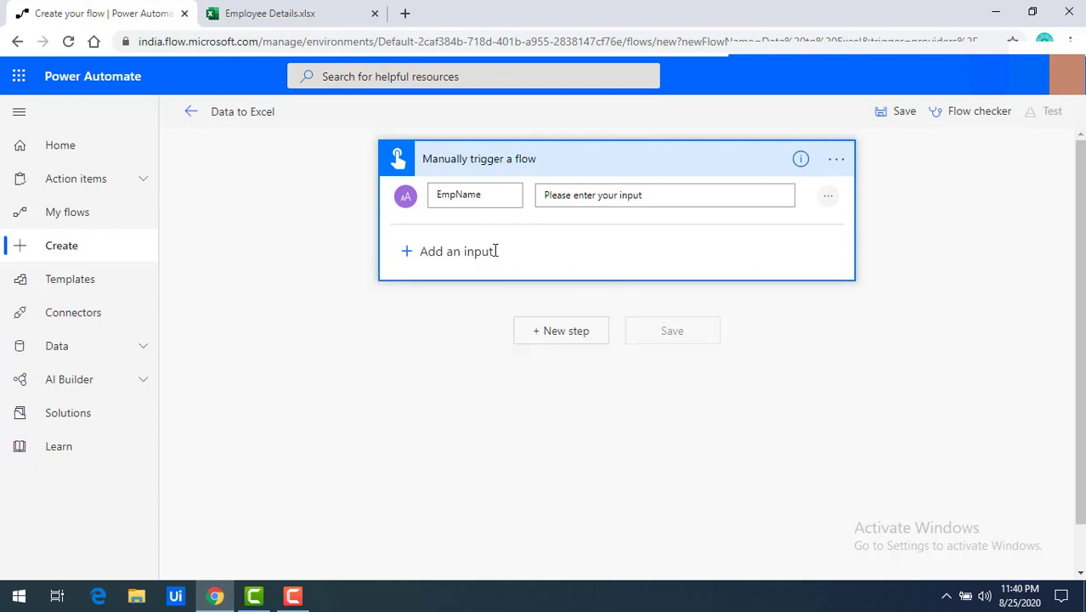
left_click_drag(473, 251, 412, 255)
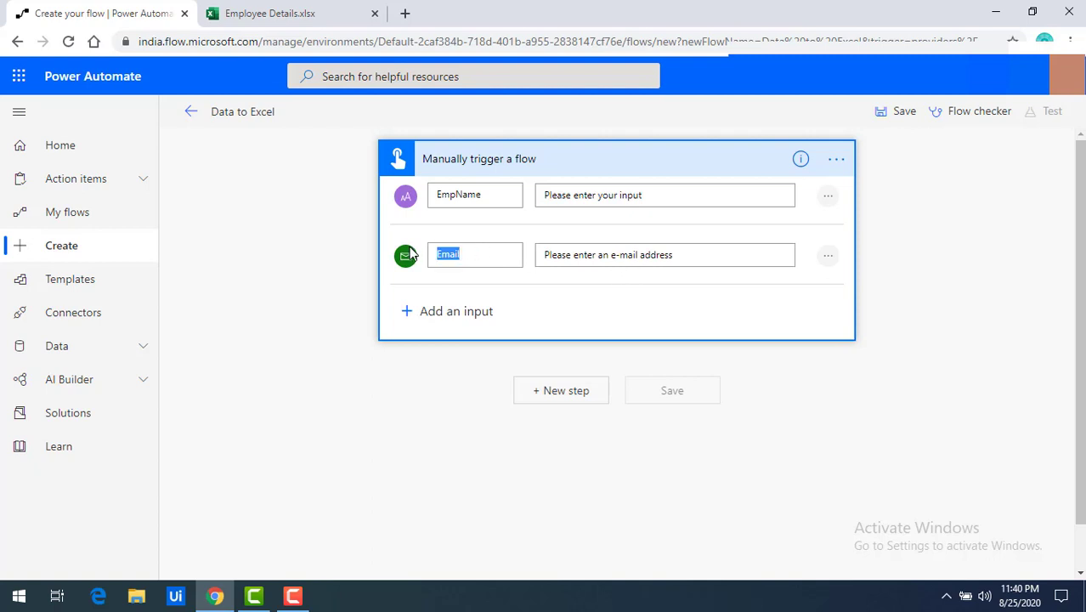
left_click(443, 312)
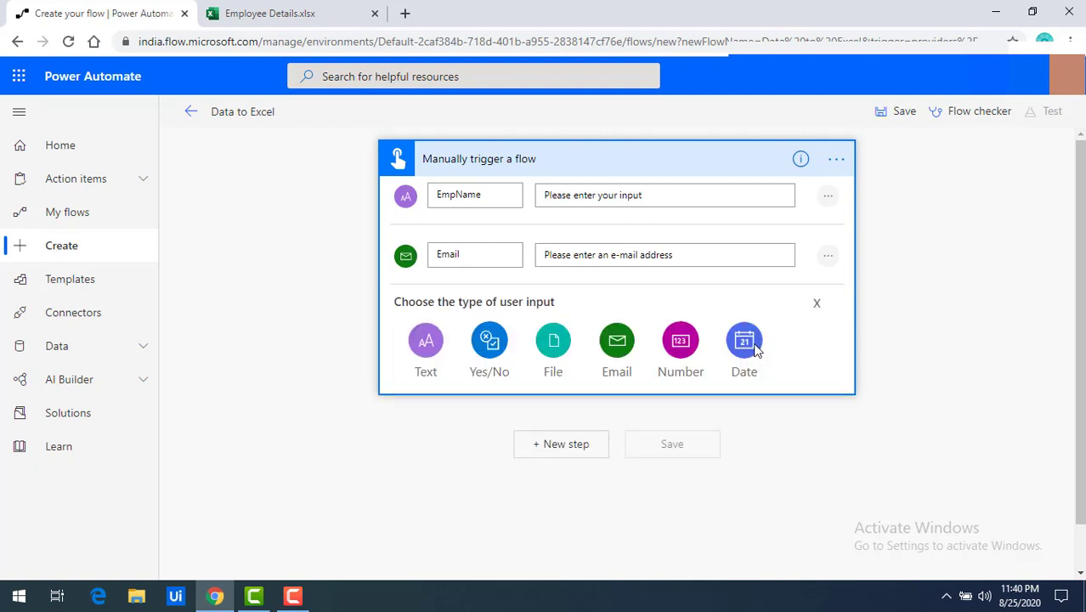
left_click(685, 350)
left_click_drag(492, 315, 421, 321)
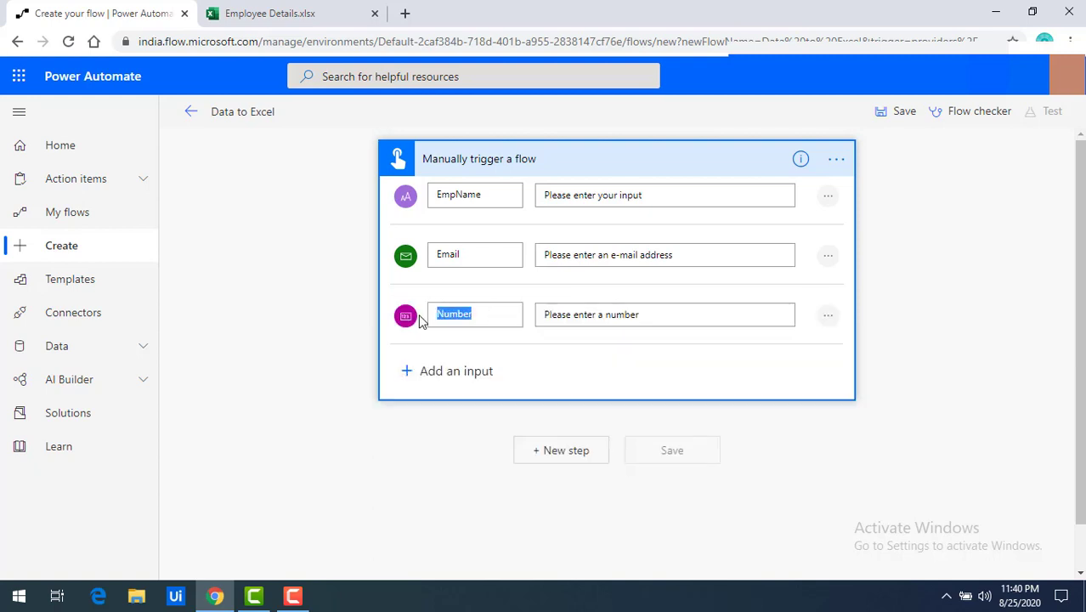
type("Age")
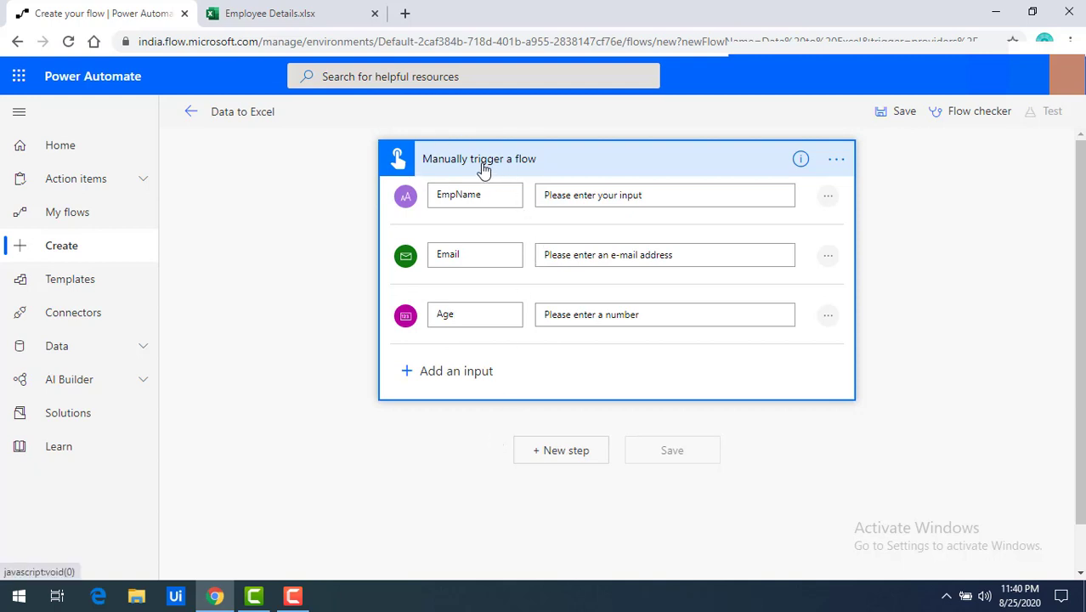
left_click(573, 456)
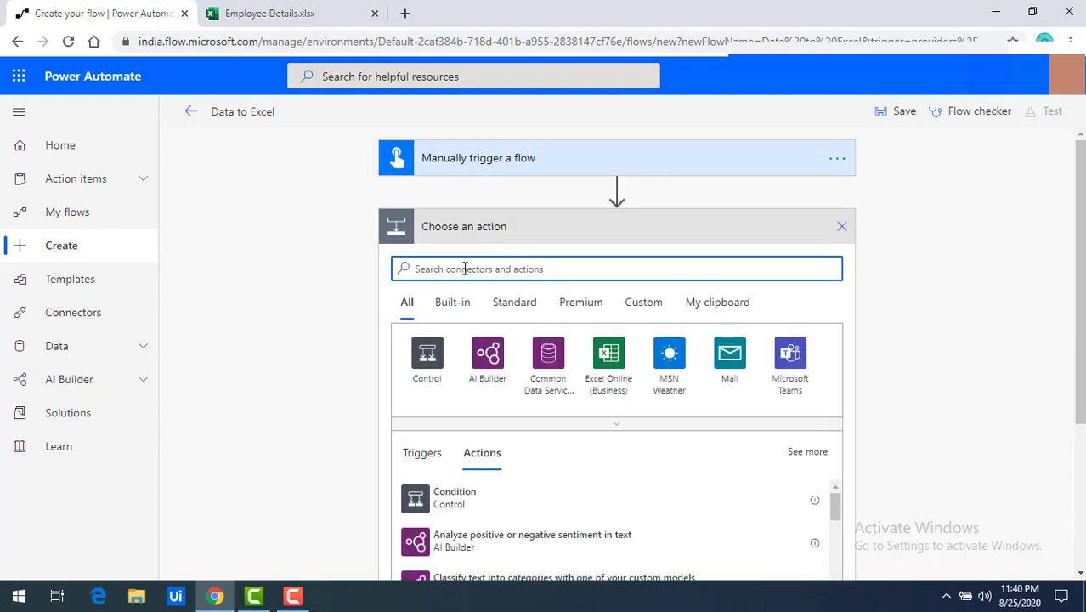
Step: Search 'excel' and add the Excel Online (Business) 'Add a row into a table' action
type("excel")
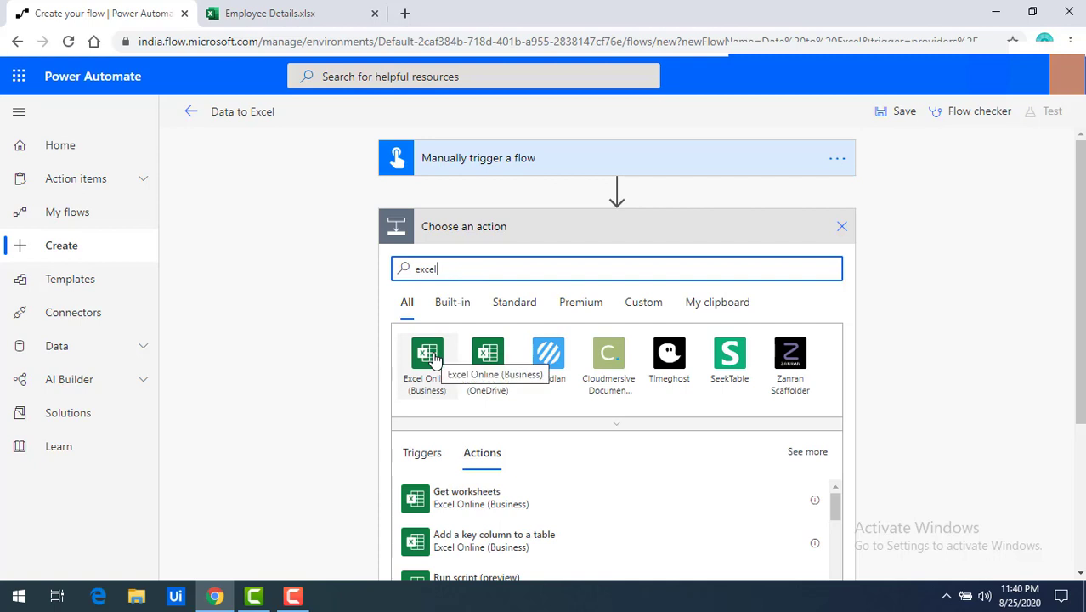
left_click(428, 355)
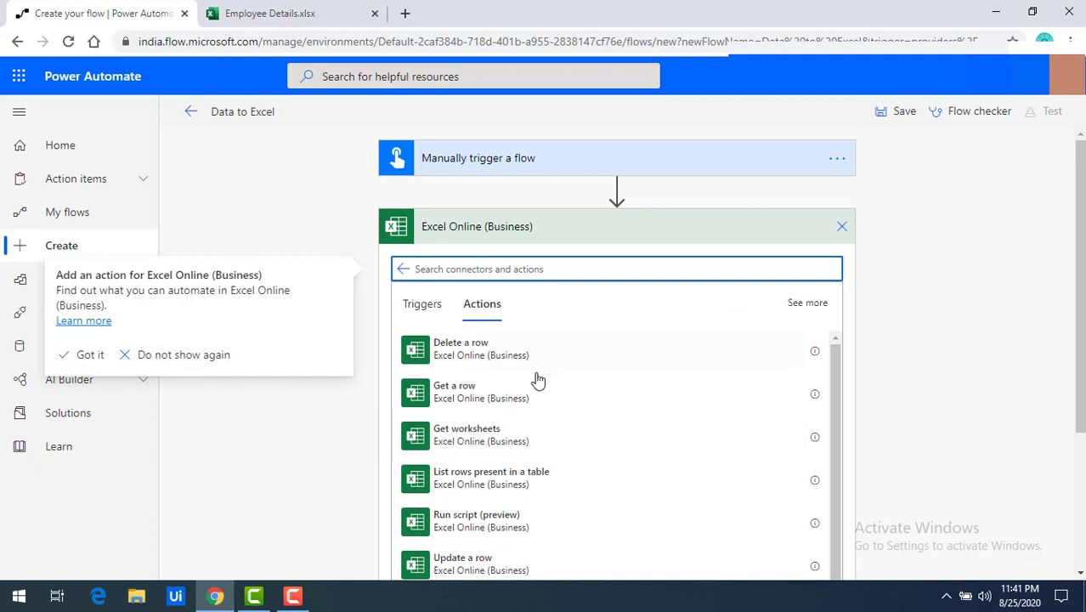
scroll(545, 413, "down", 2)
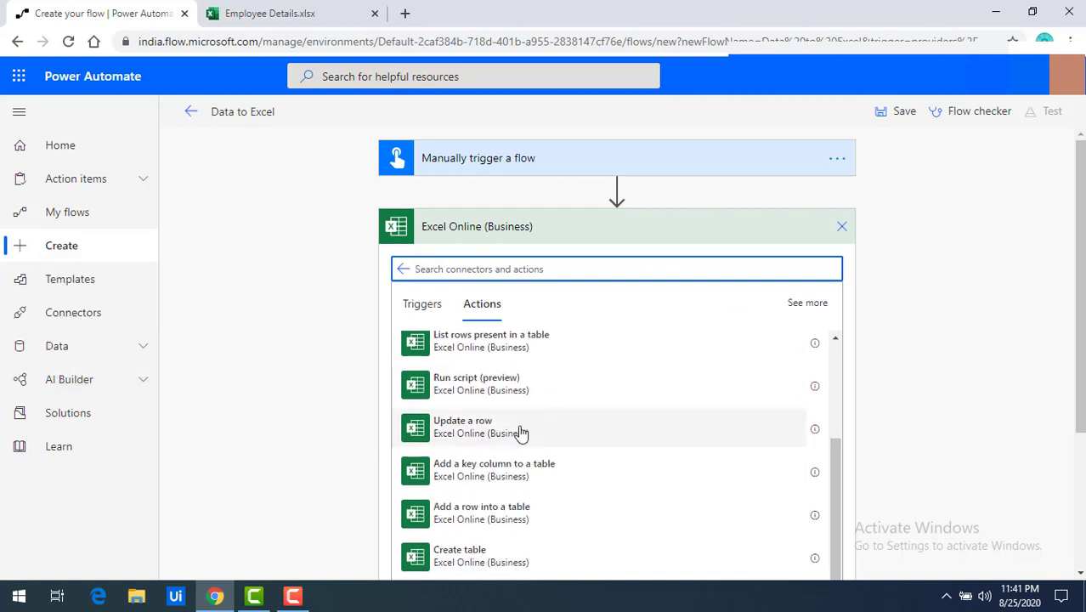
left_click(474, 516)
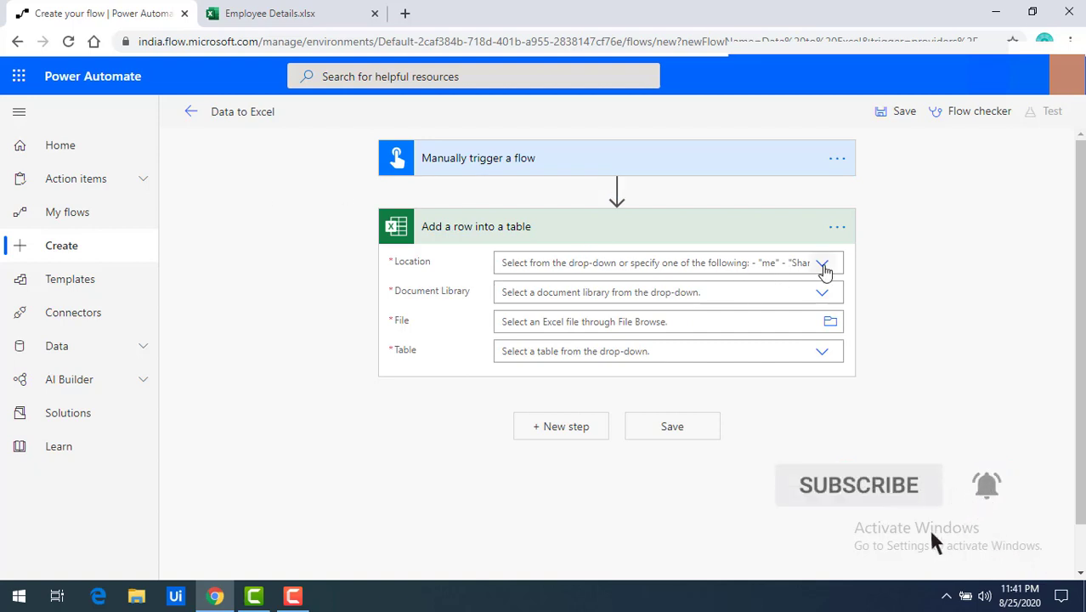
Step: Target OneDrive for Business, the OneDrive library, Employee Details.xlsx and Table1 in the Excel action
left_click(822, 265)
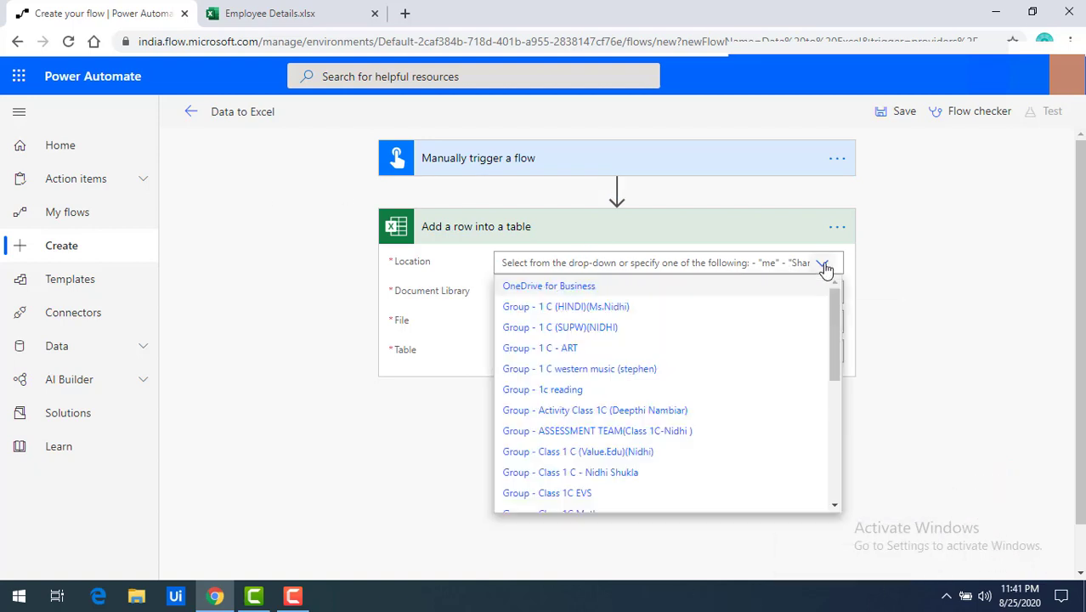
left_click(554, 292)
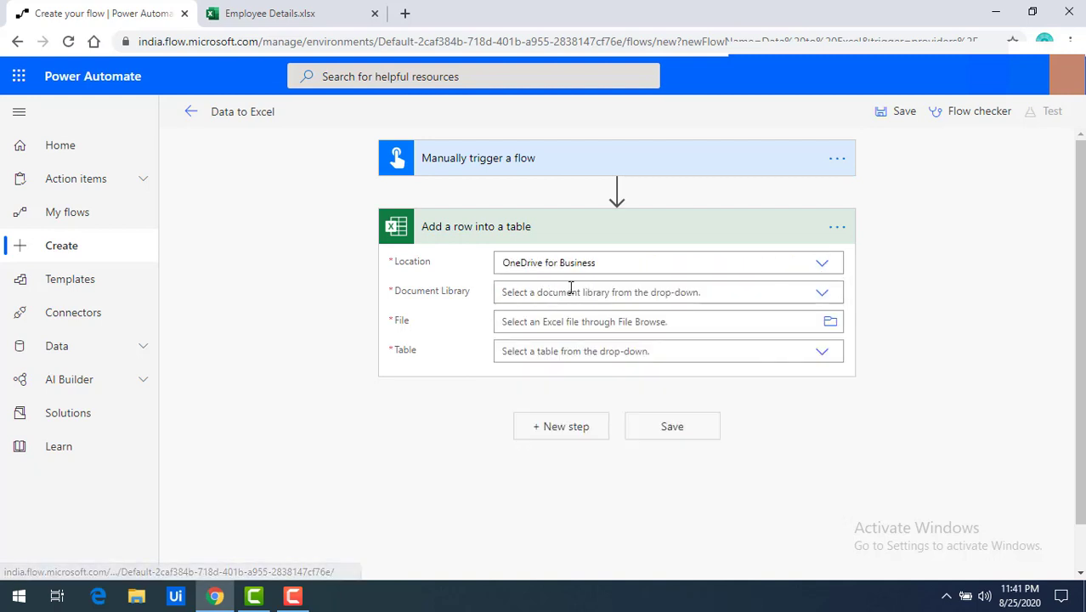
left_click(828, 299)
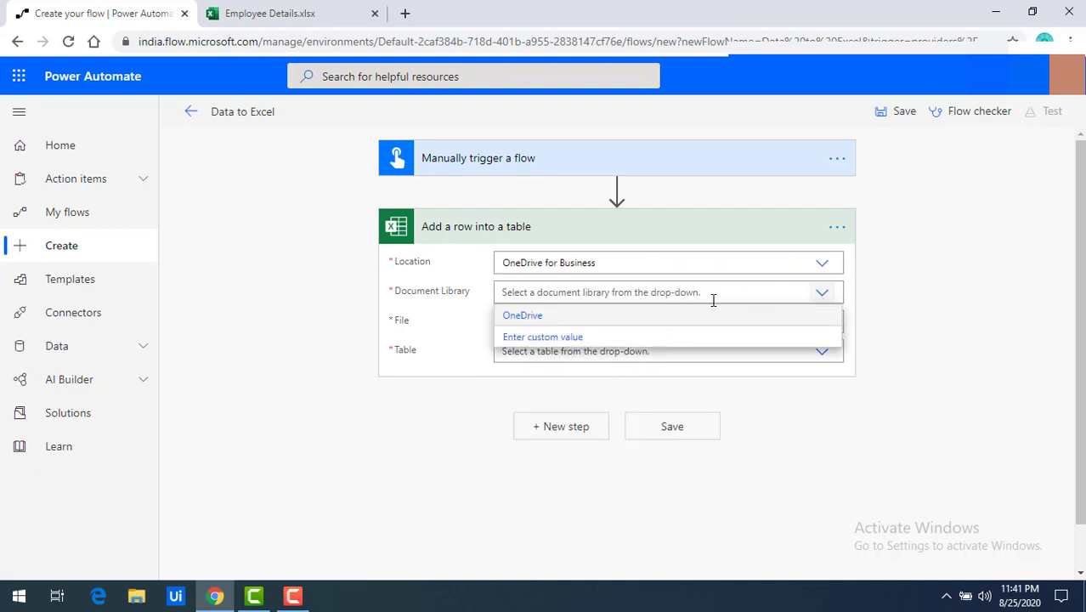
left_click(548, 318)
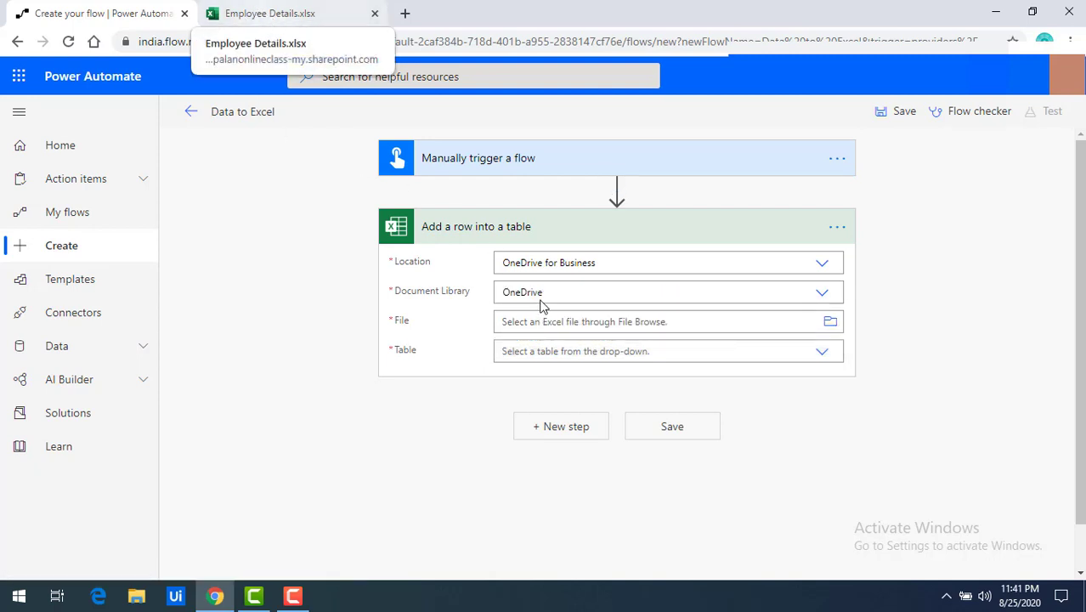
left_click(831, 324)
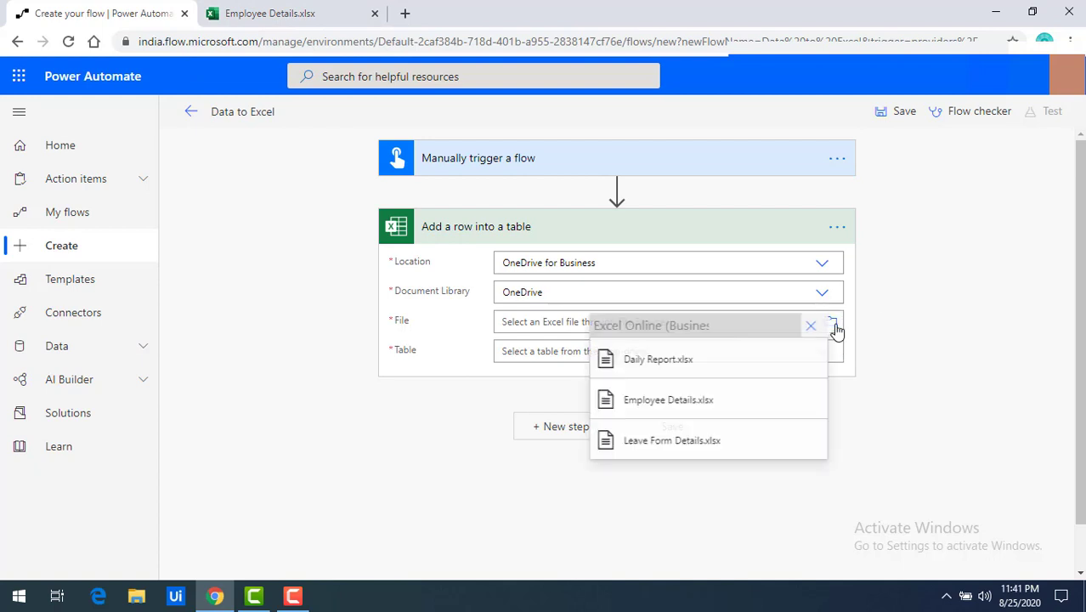
left_click(695, 404)
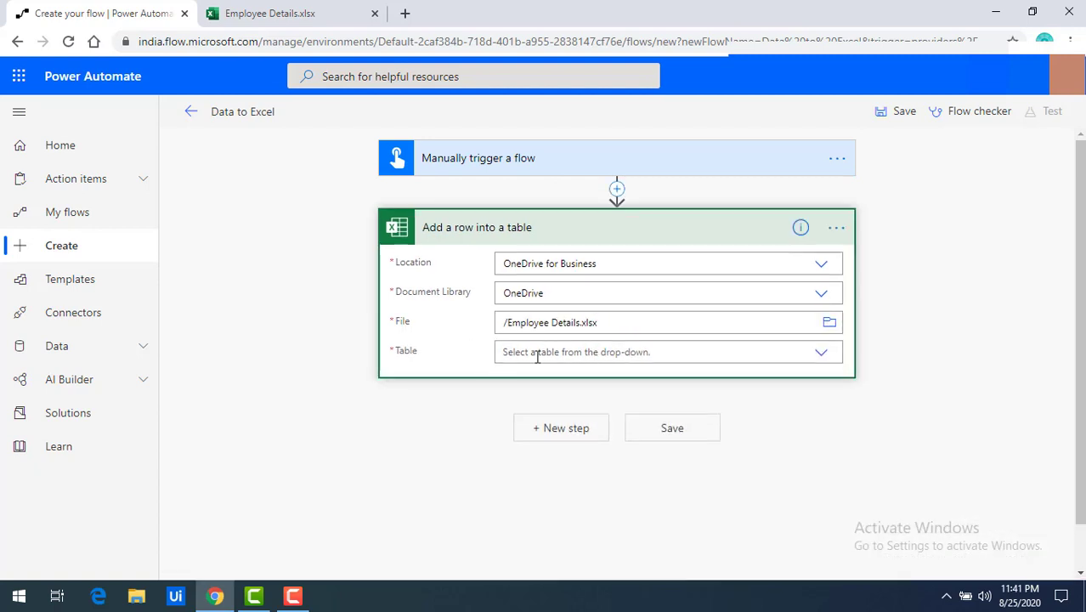
left_click(537, 355)
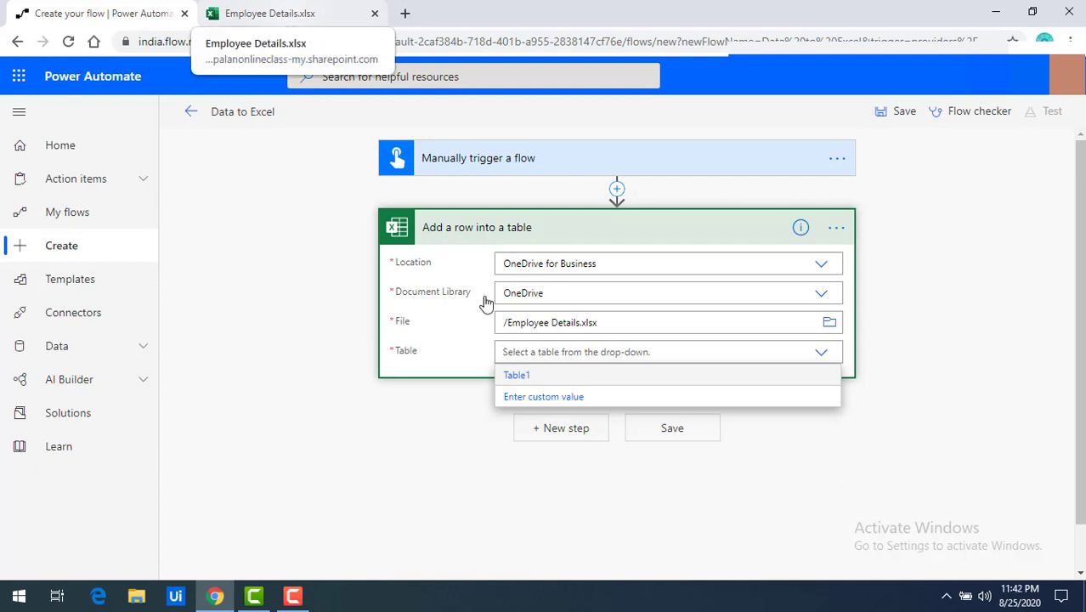
left_click(519, 377)
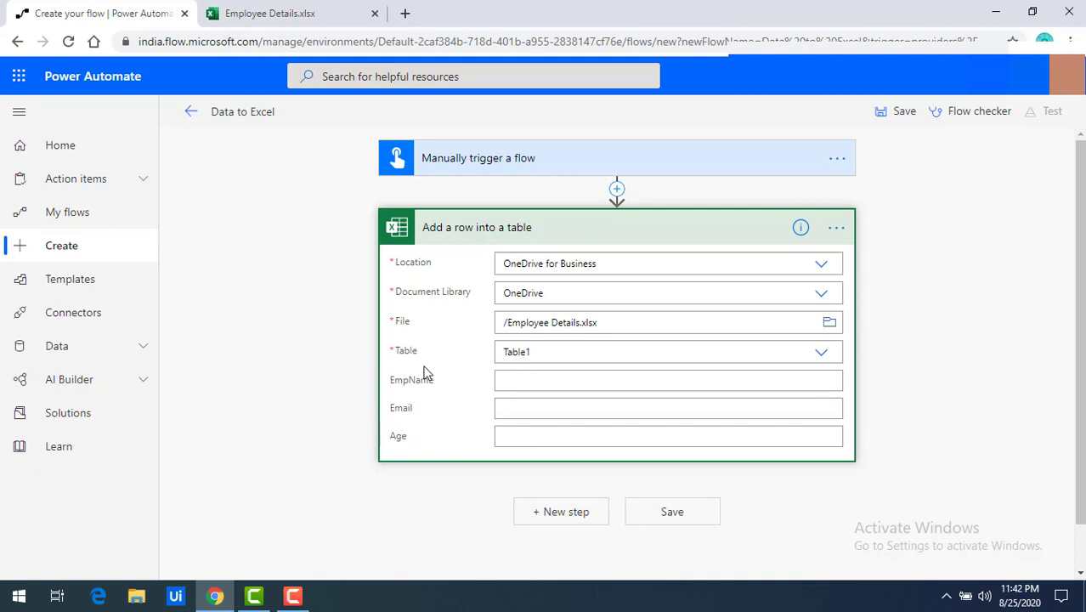
scroll(457, 395, "down", 1)
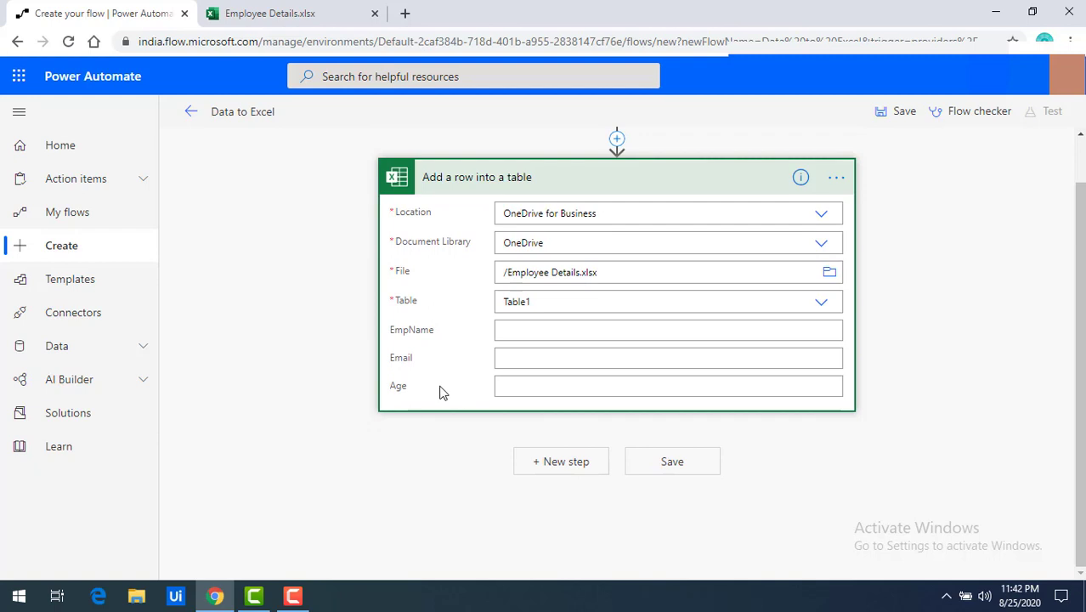
left_click(510, 333)
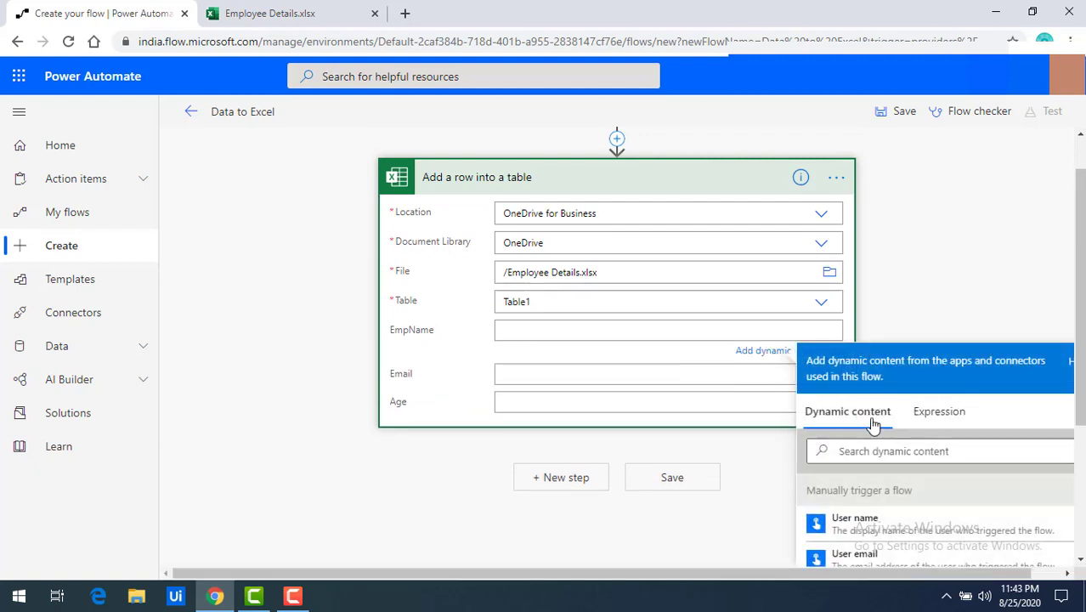
scroll(872, 428, "down", 3)
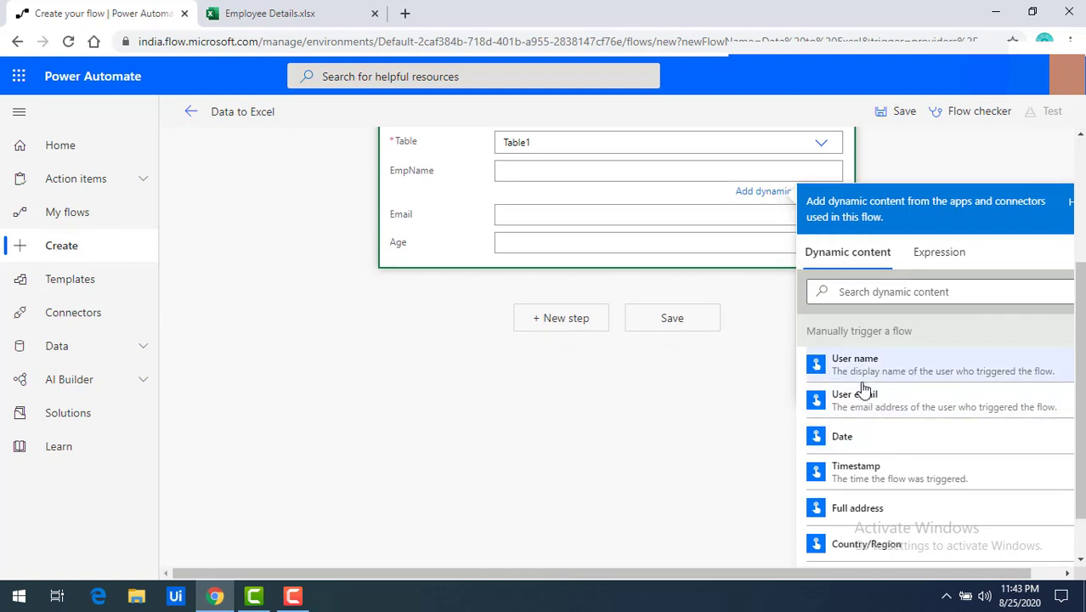
Step: Insert the trigger's EmpName, Email and Age tokens into the matching Excel column fields
scroll(855, 452, "down", 3)
scroll(854, 453, "down", 1)
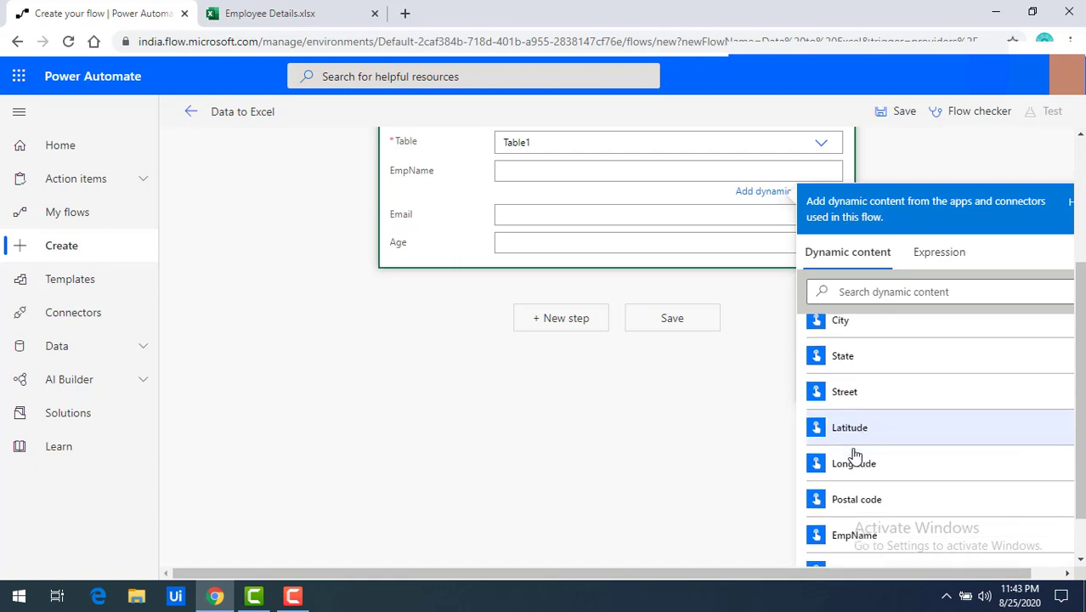
left_click(860, 537)
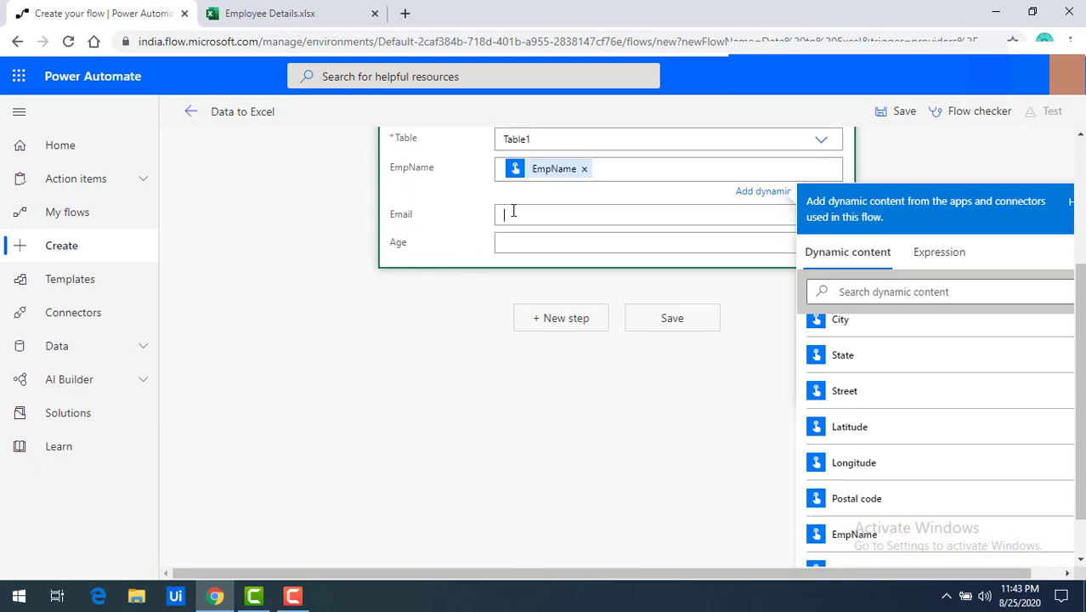
scroll(938, 459, "down", 5)
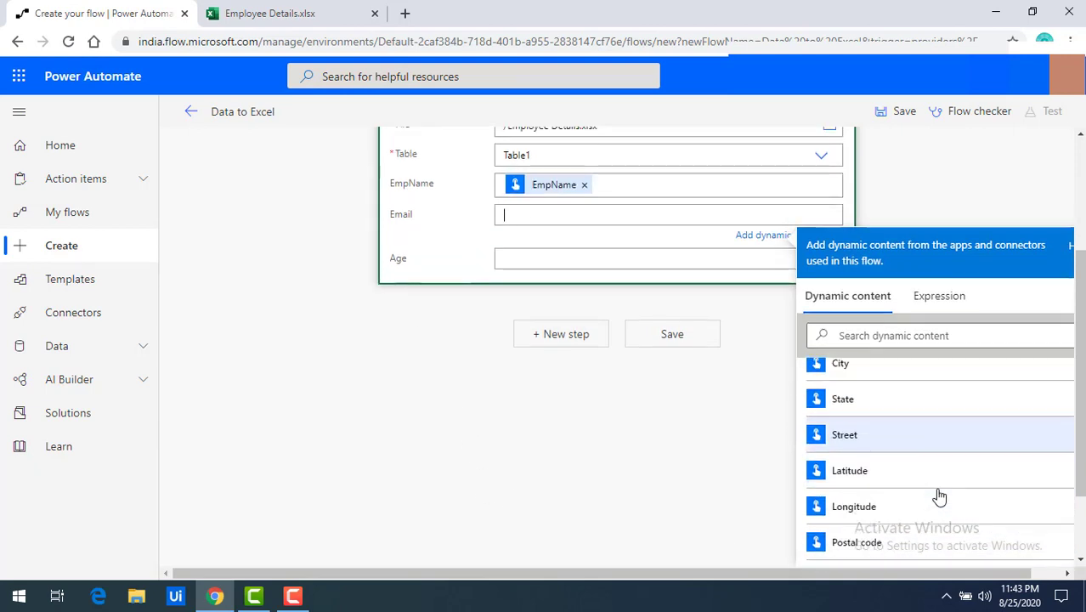
scroll(936, 495, "down", 2)
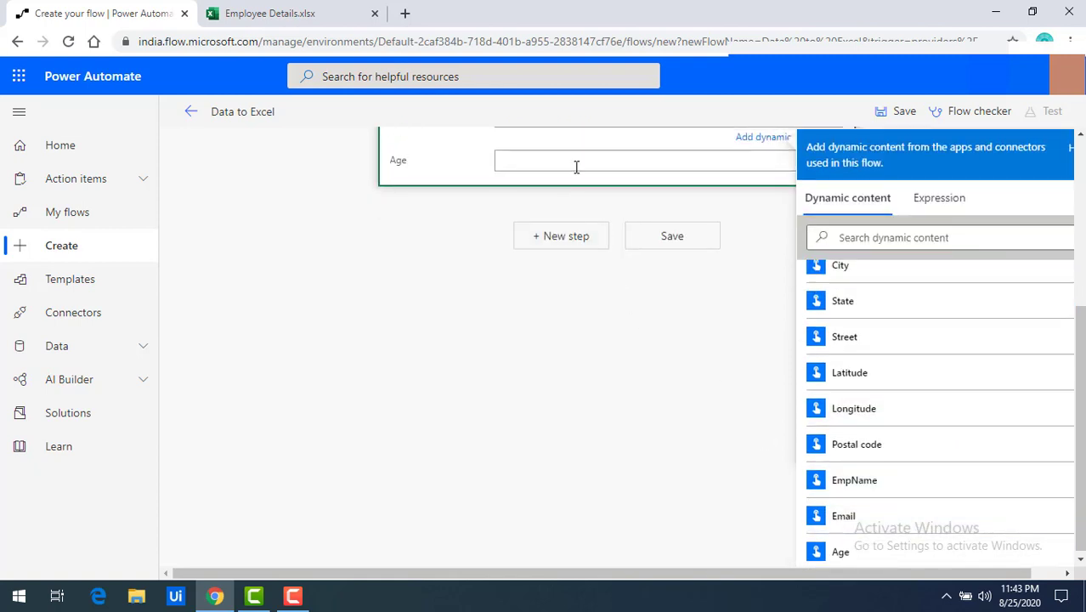
scroll(858, 551, "down", 5)
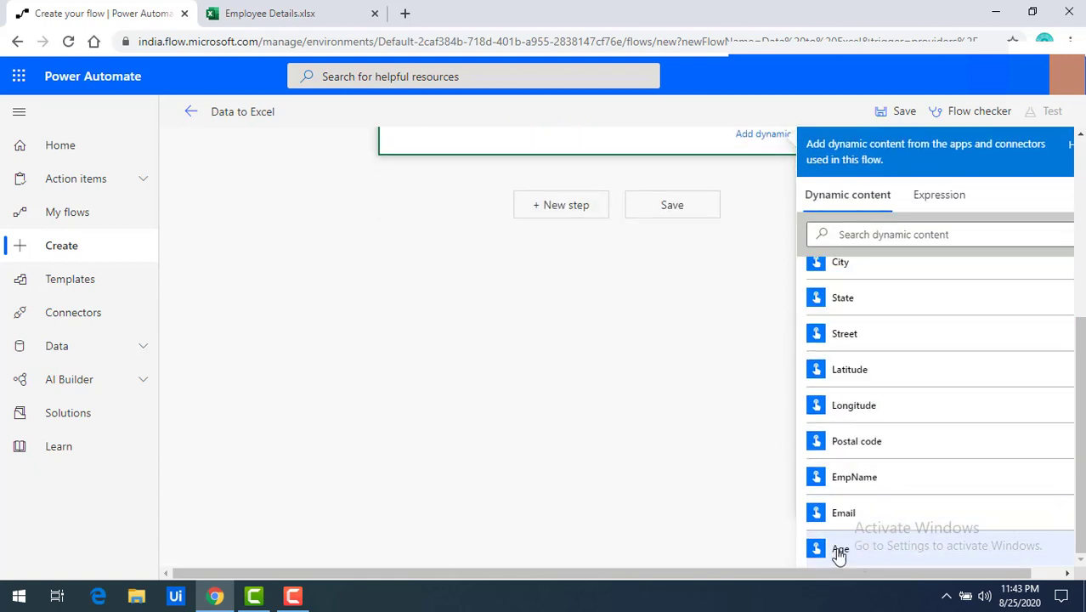
left_click(692, 435)
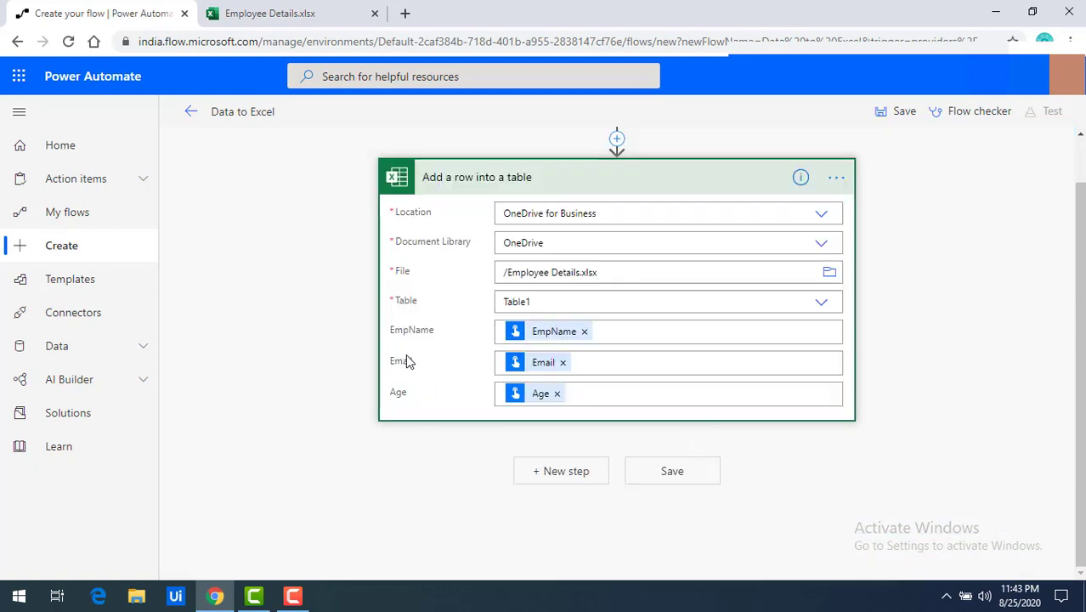
scroll(433, 374, "up", 2)
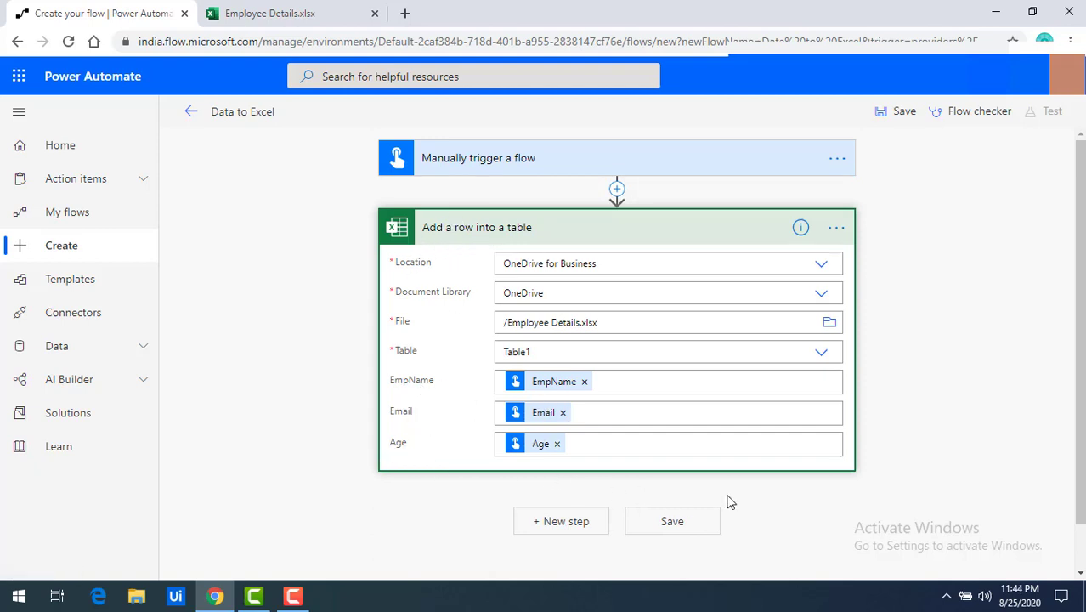
Step: Save the flow, run a manual test with Save & Test, and continue past the connection check
left_click(673, 522)
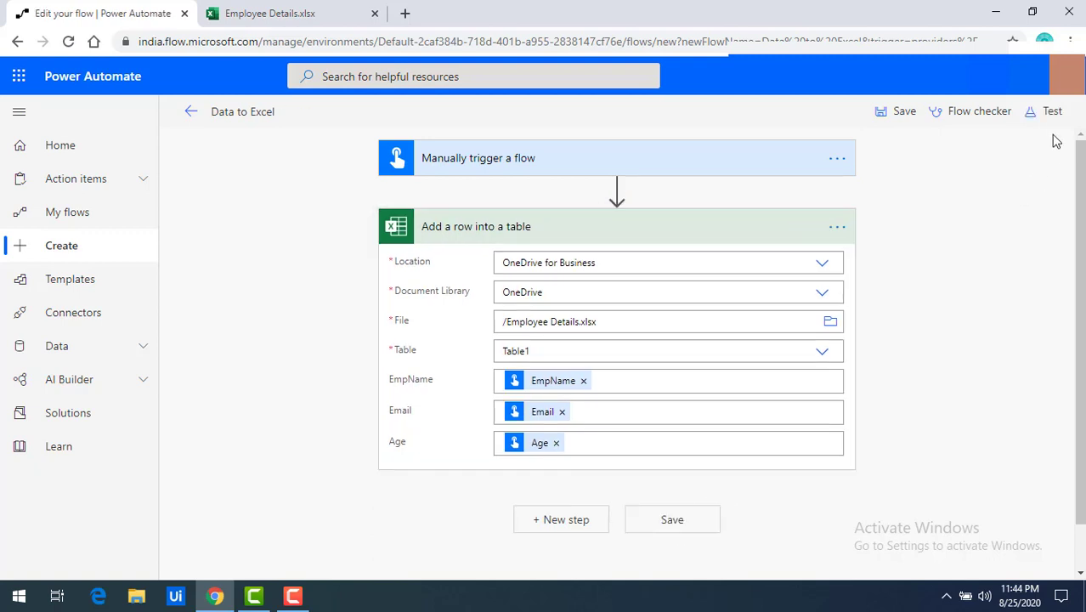
left_click(1051, 115)
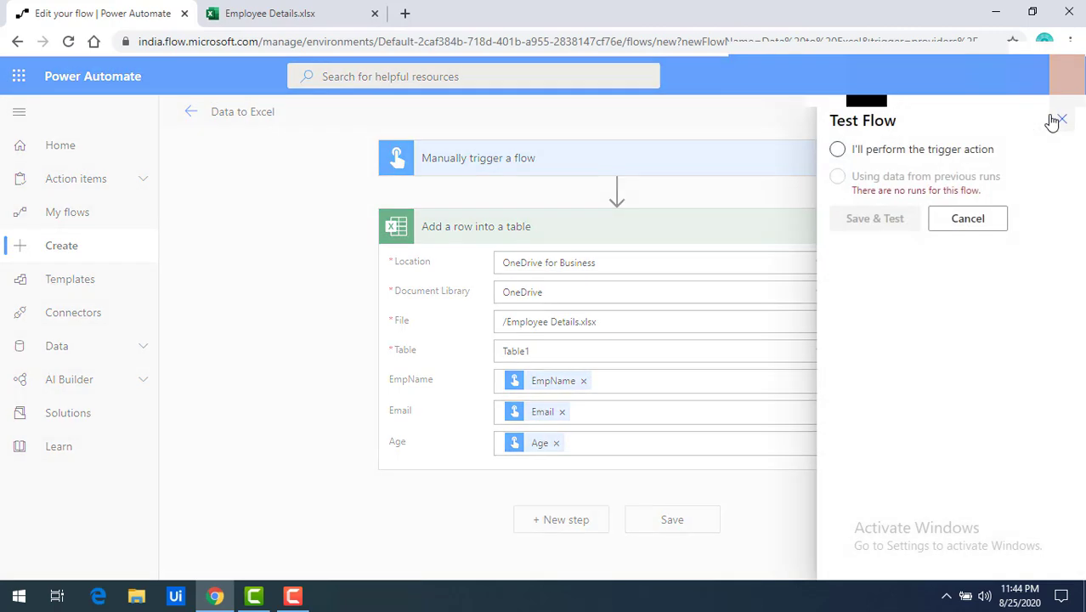
left_click(916, 149)
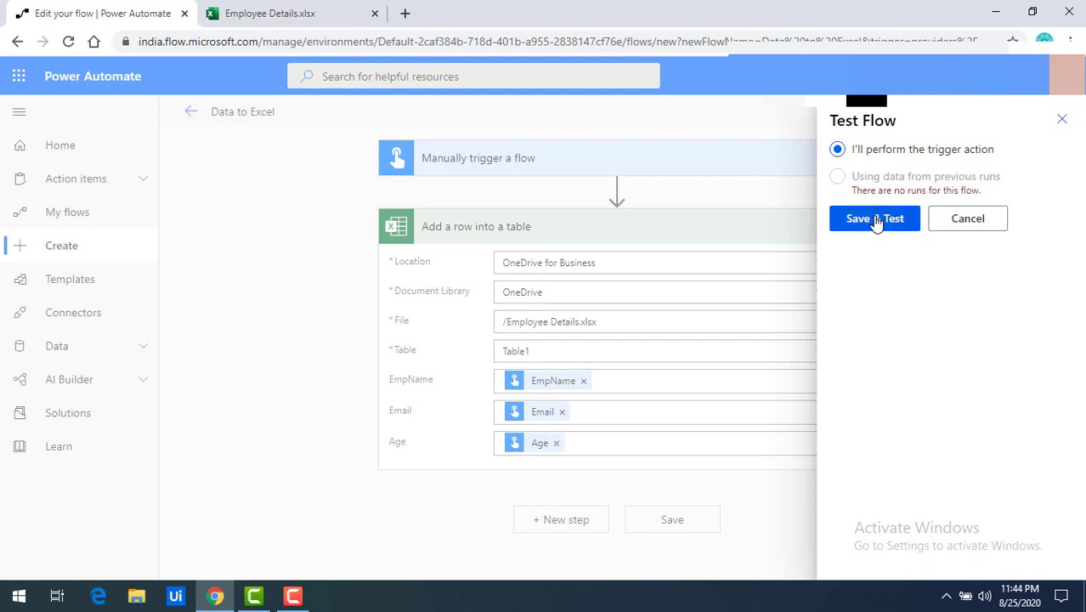
left_click(875, 220)
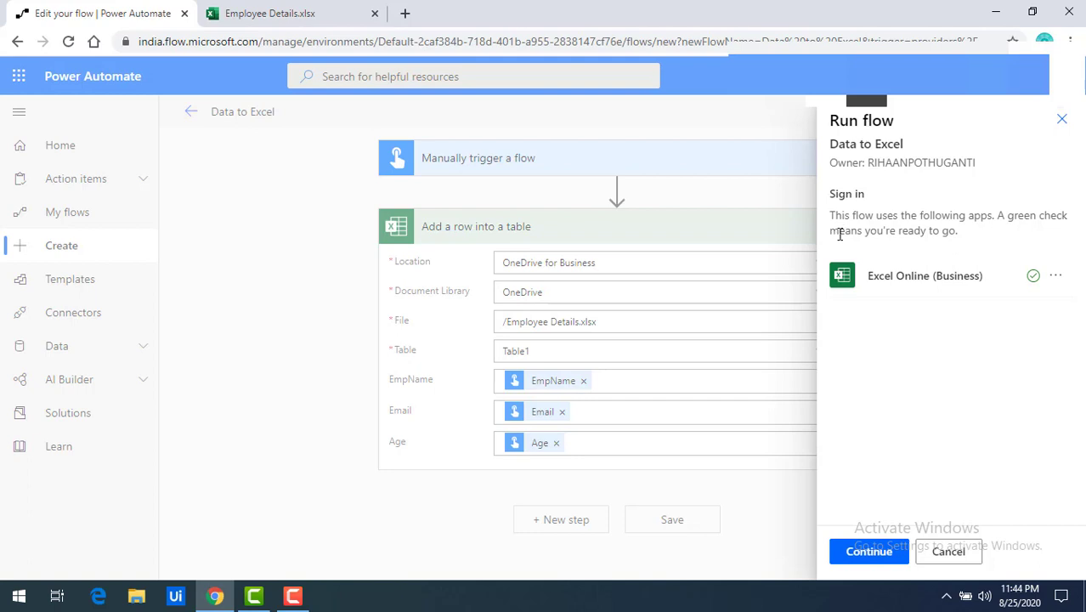
left_click_drag(833, 215, 1007, 231)
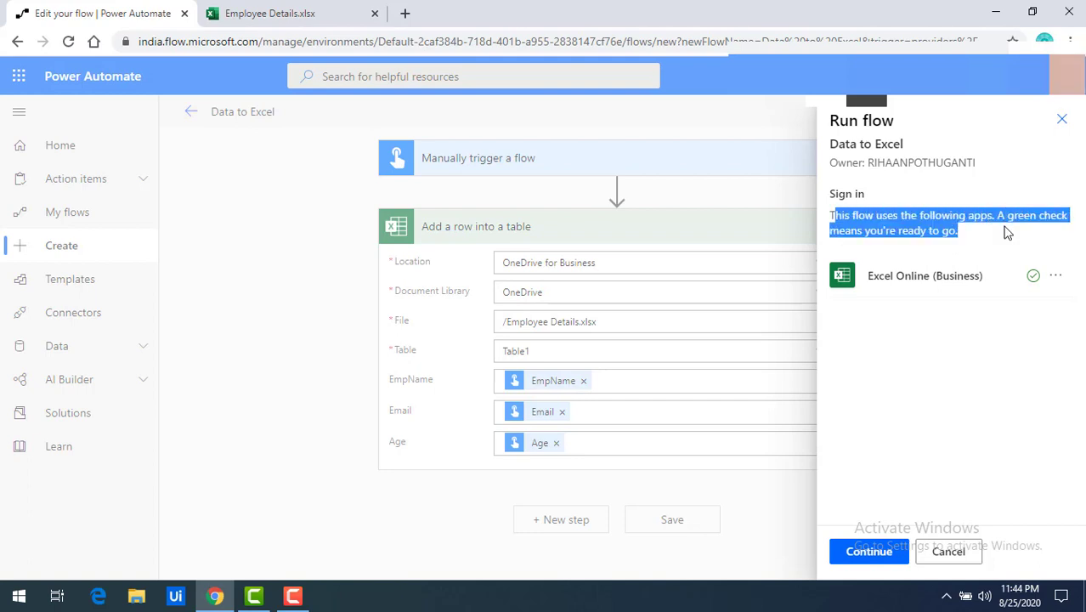
left_click(960, 233)
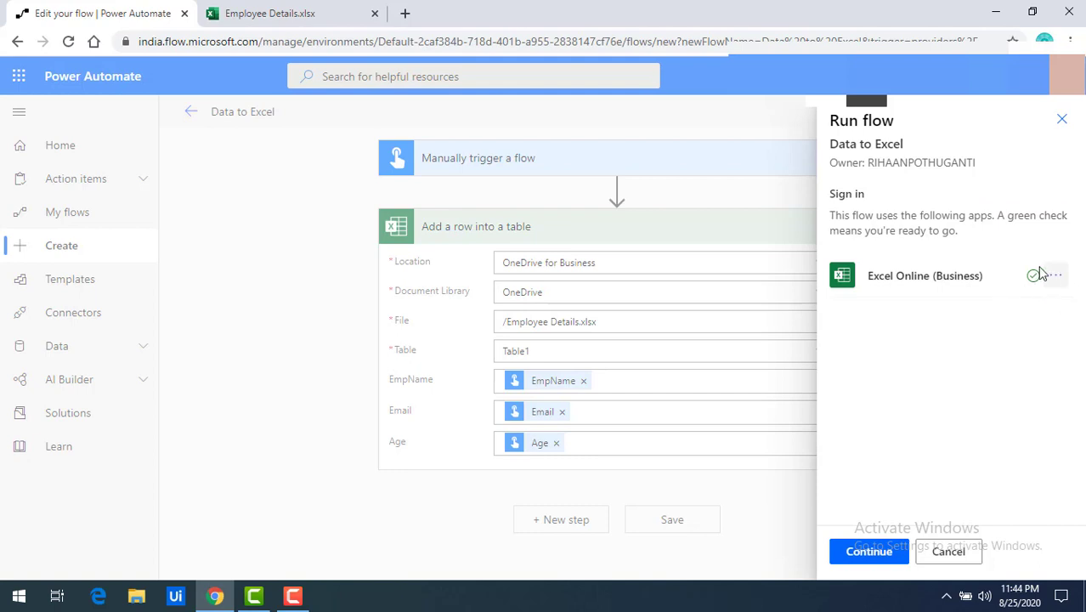
left_click(859, 554)
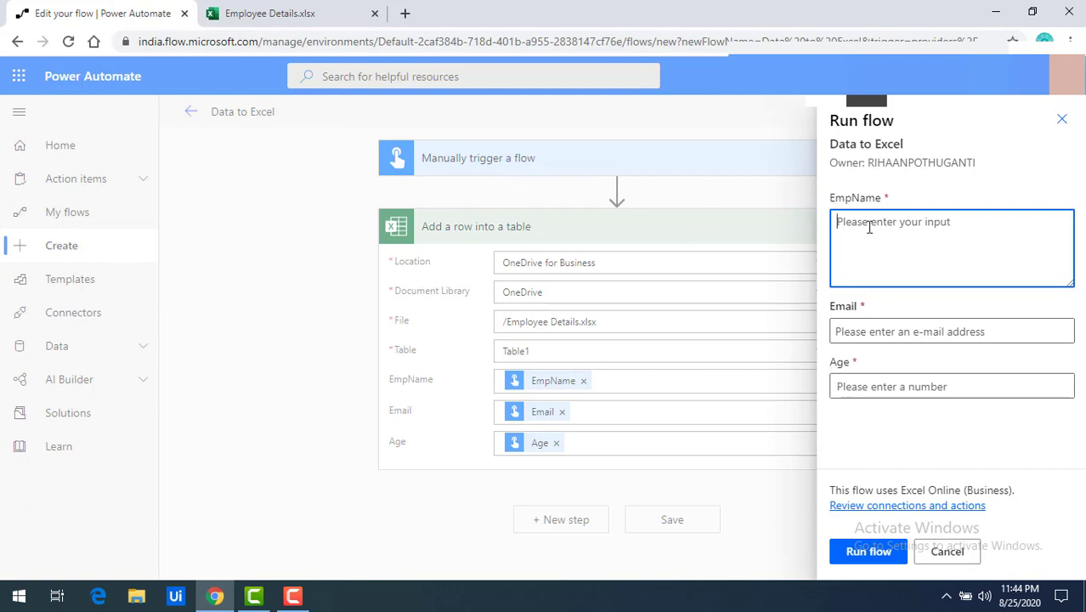
Step: Type the employee's name and e-mail address, and set Age to 28
type("Ame")
left_click(871, 331)
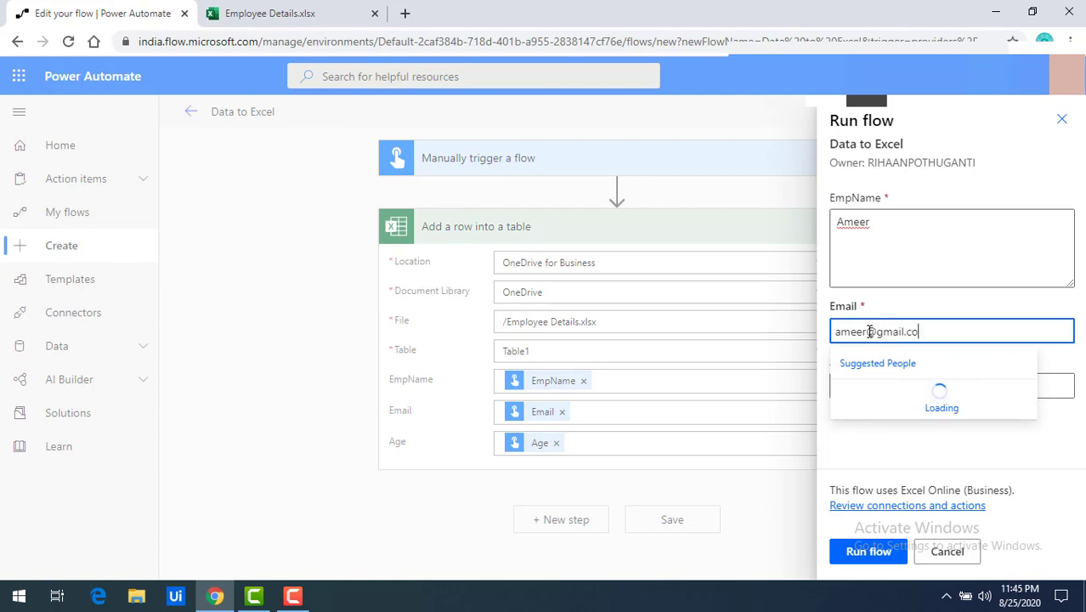
left_click(930, 301)
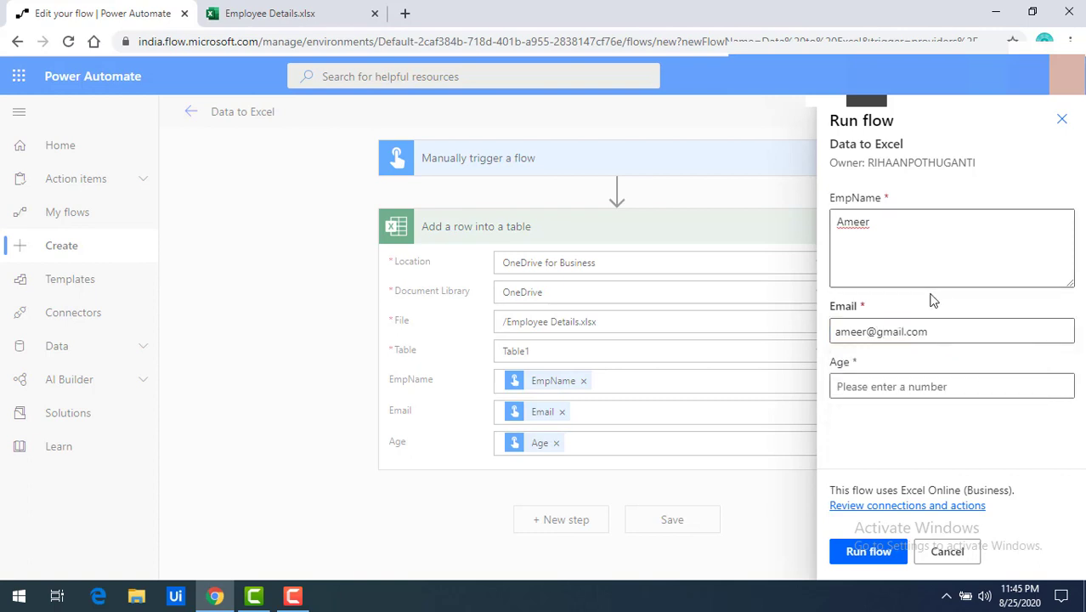
left_click(1062, 391)
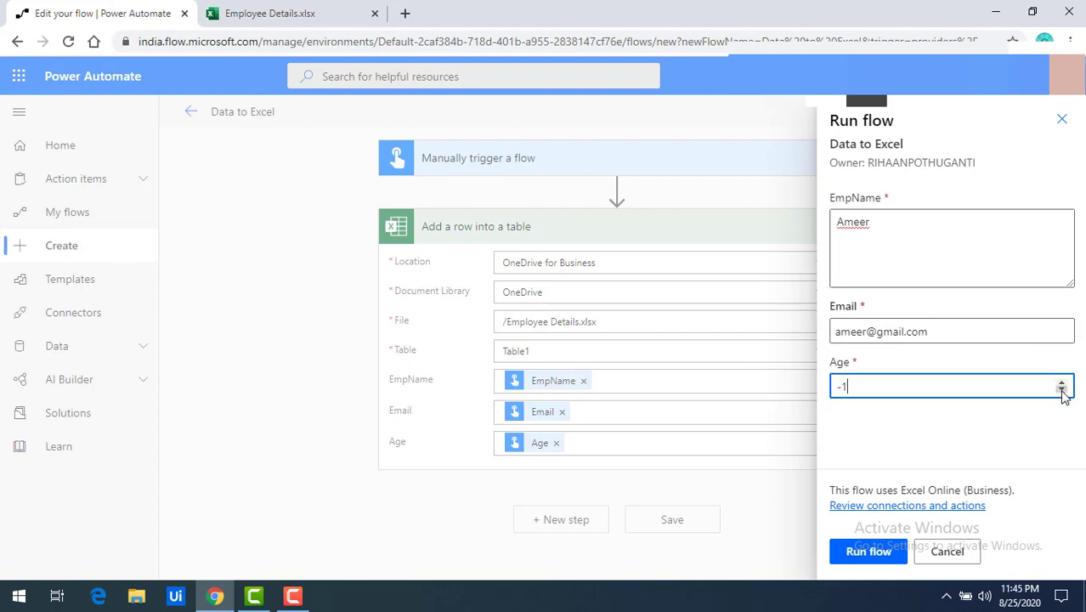
double_click(1063, 393)
double_click(1064, 384)
left_click(1062, 384)
left_click_drag(940, 382, 812, 400)
Step: Re-enter the employee's e-mail address so the Email field accepts it
left_click(947, 335)
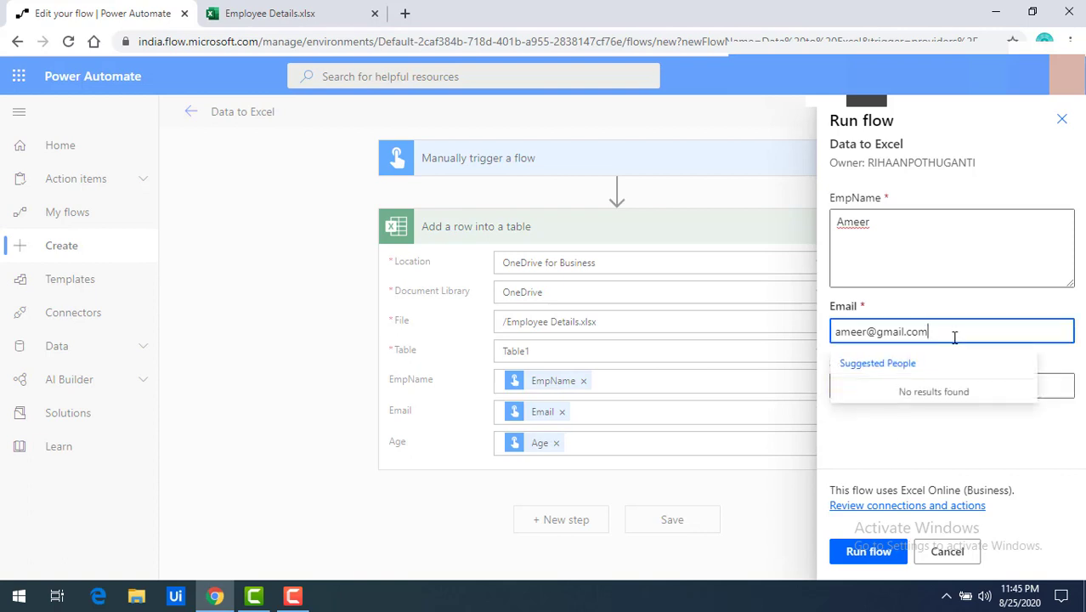
left_click(932, 440)
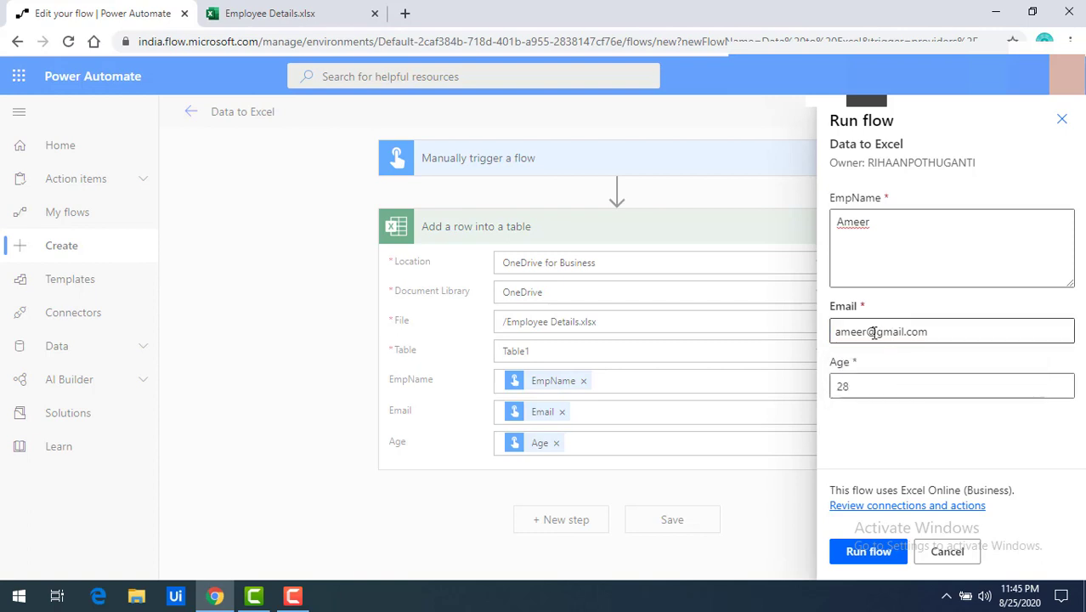
left_click_drag(867, 333, 946, 333)
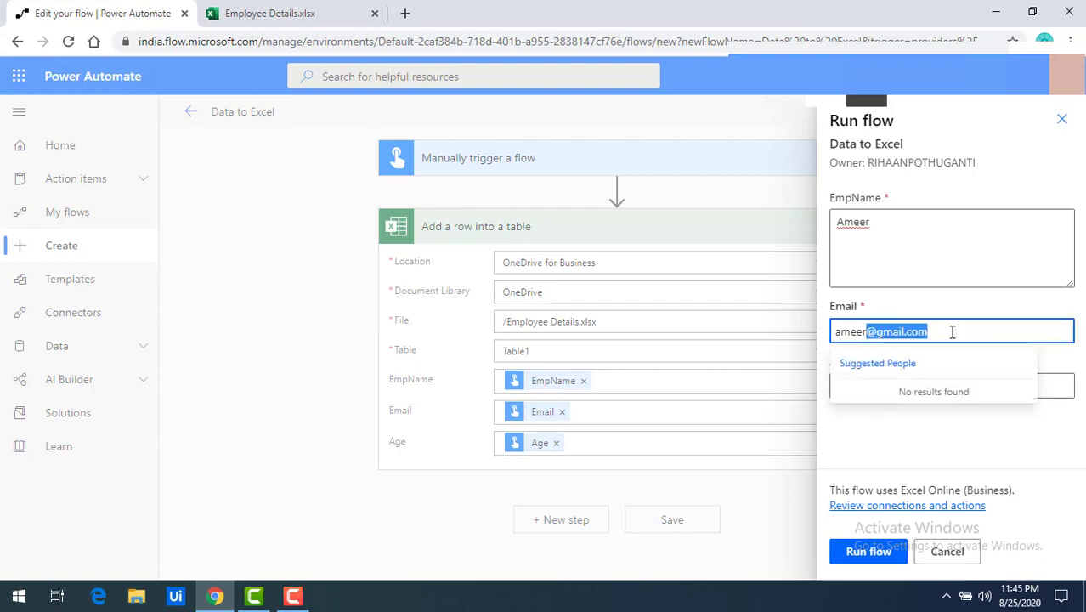
key("BackSpace")
key("Tab")
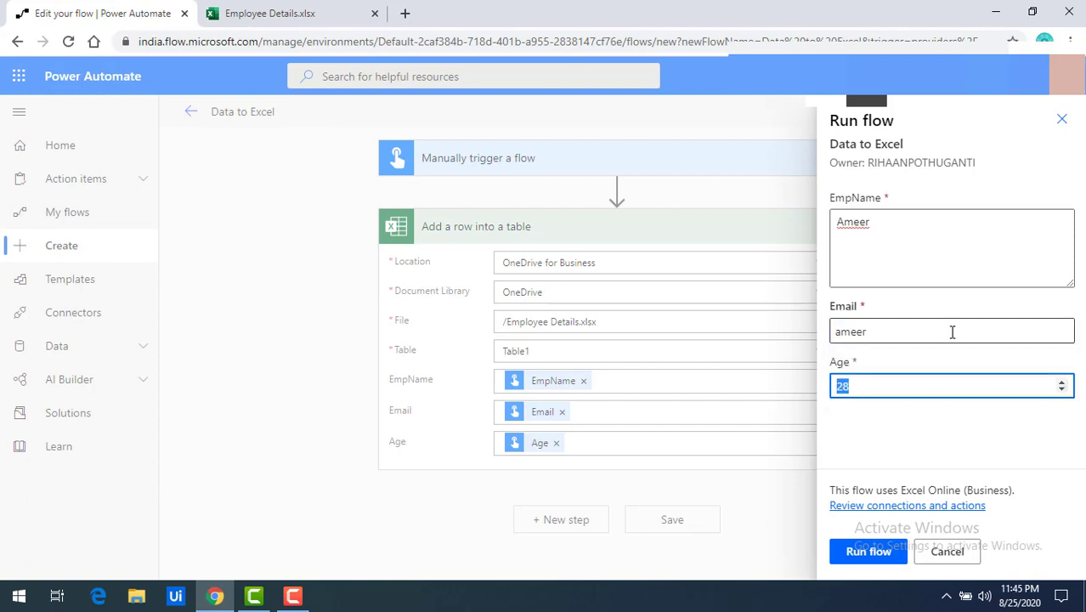
left_click(892, 330)
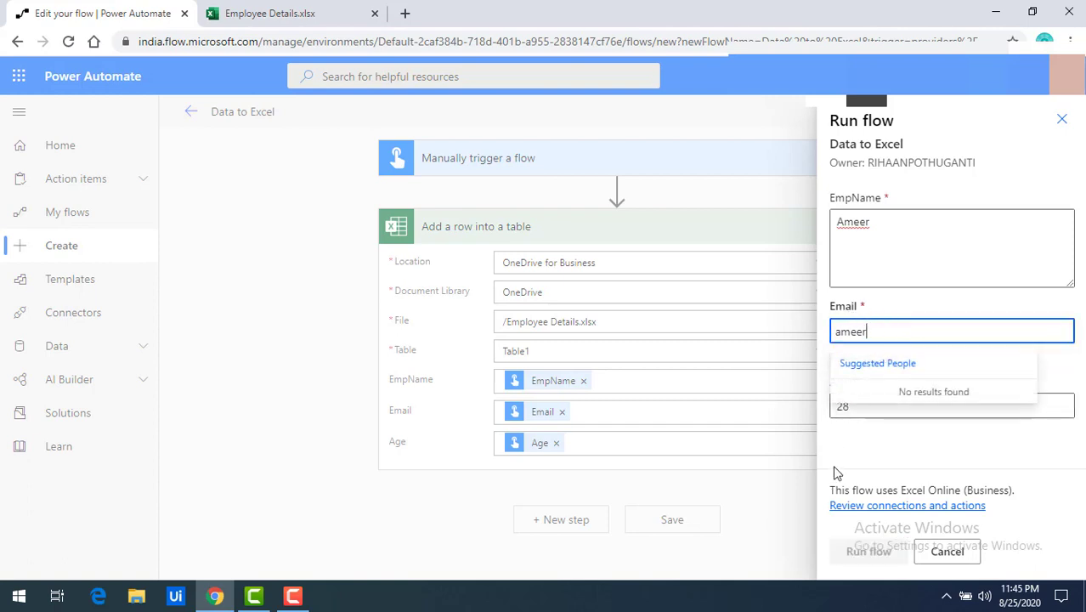
left_click(872, 448)
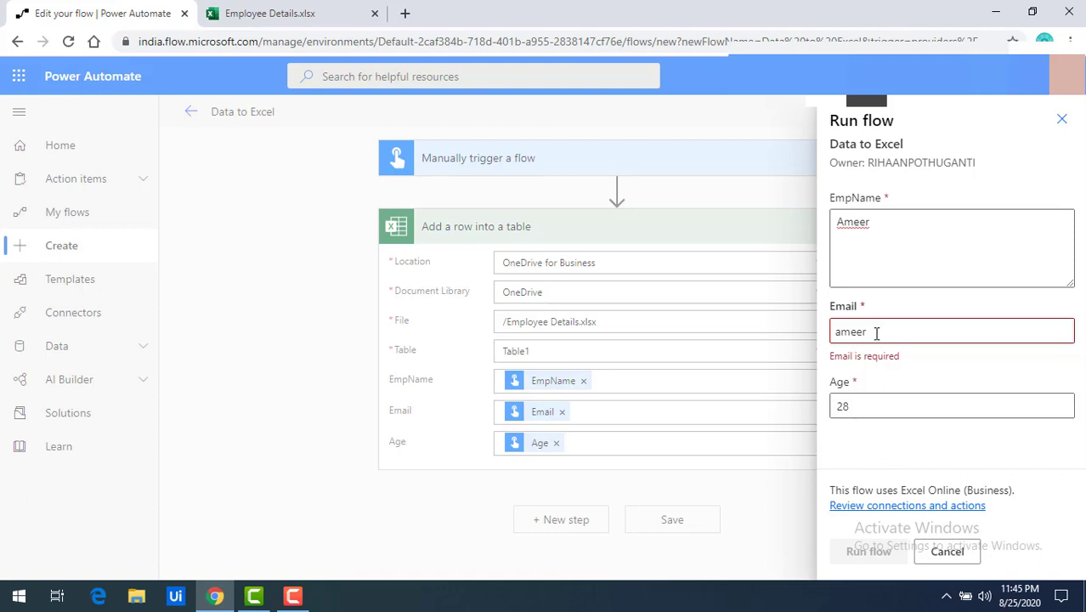
left_click_drag(879, 334, 823, 335)
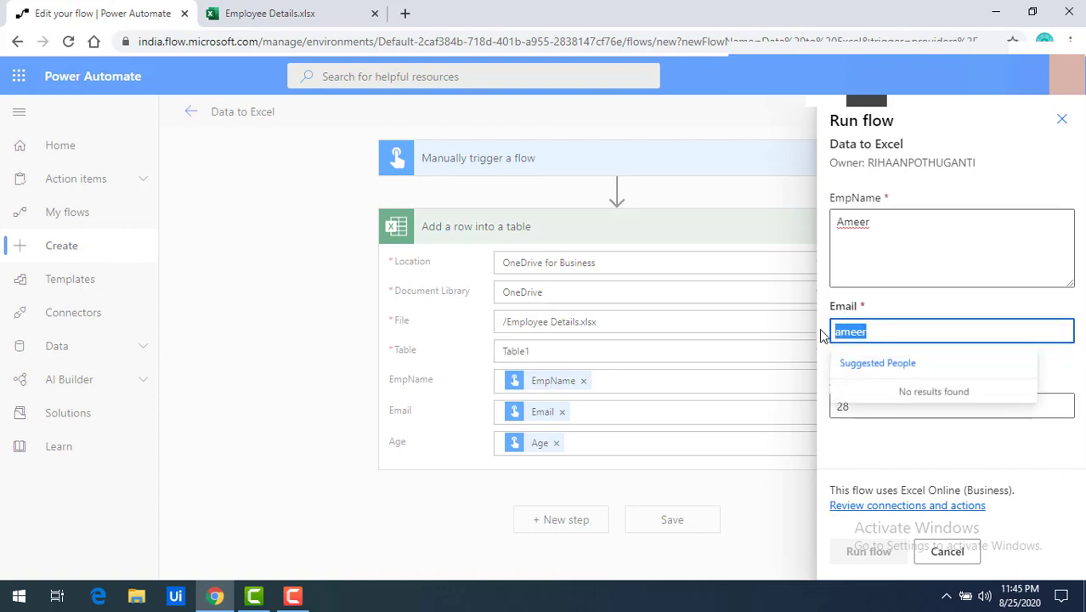
left_click(885, 332)
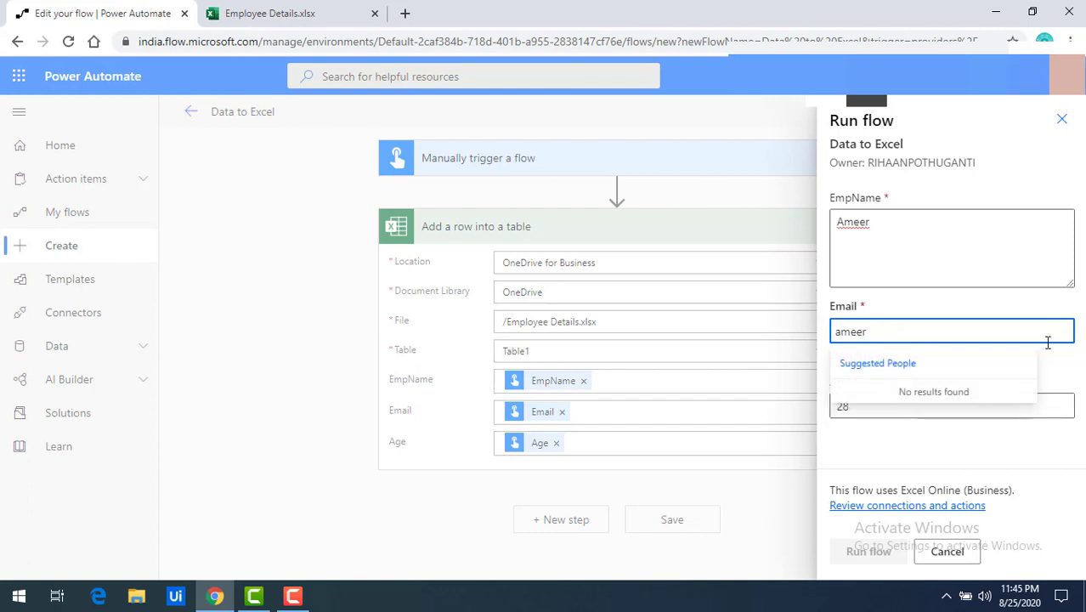
left_click(887, 469)
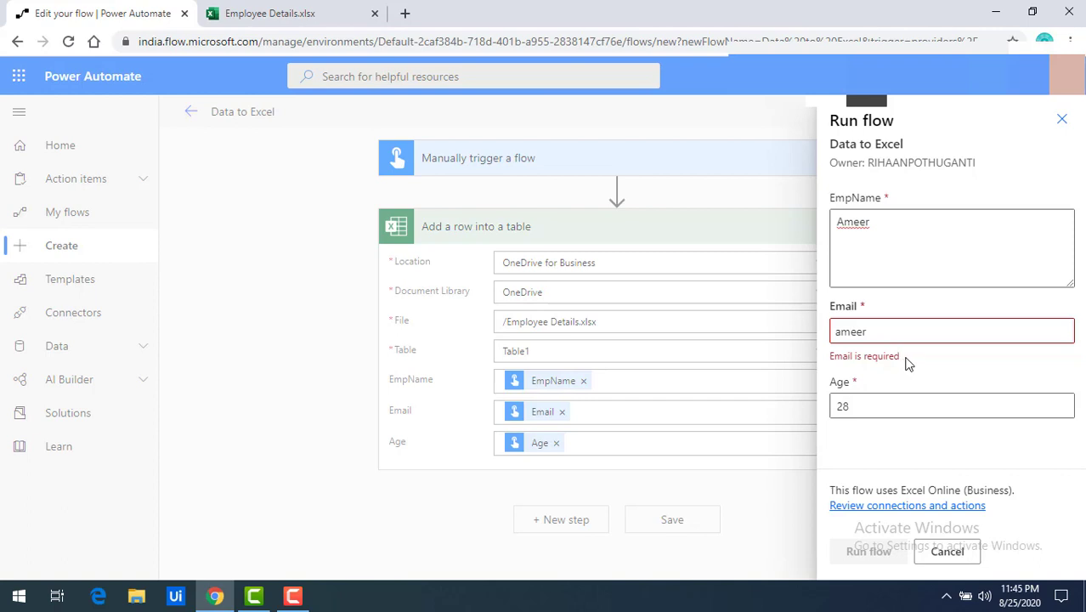
left_click_drag(908, 362, 826, 345)
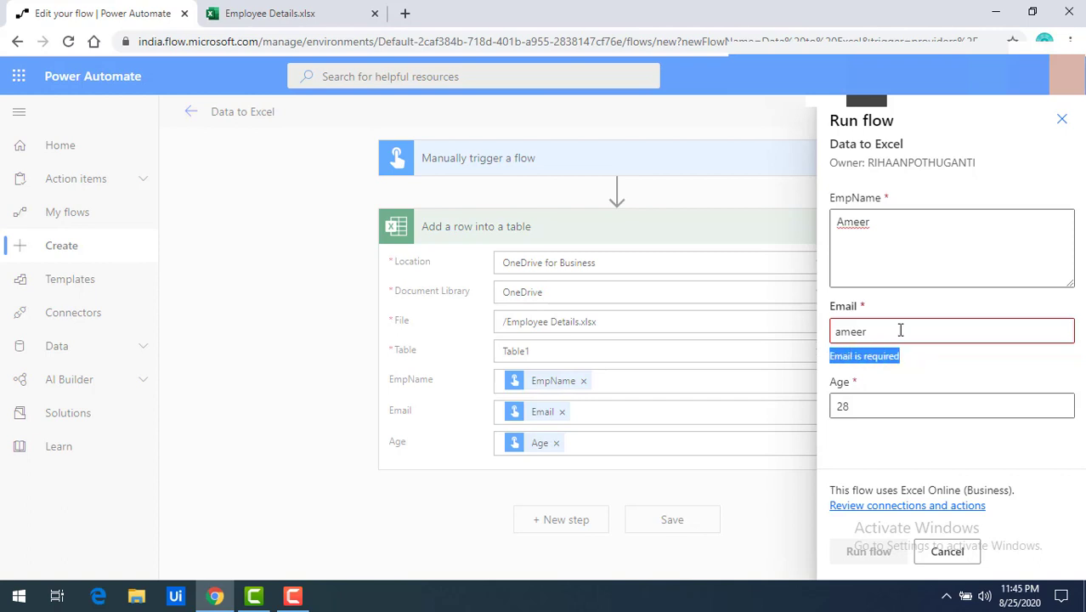
left_click(825, 377)
left_click(895, 331)
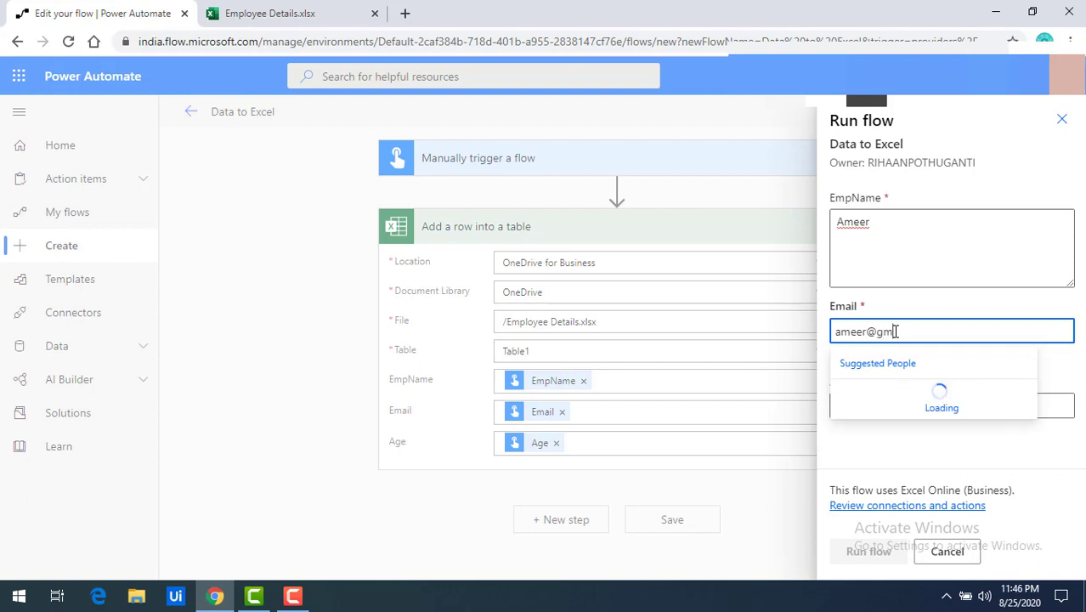
key("Tab")
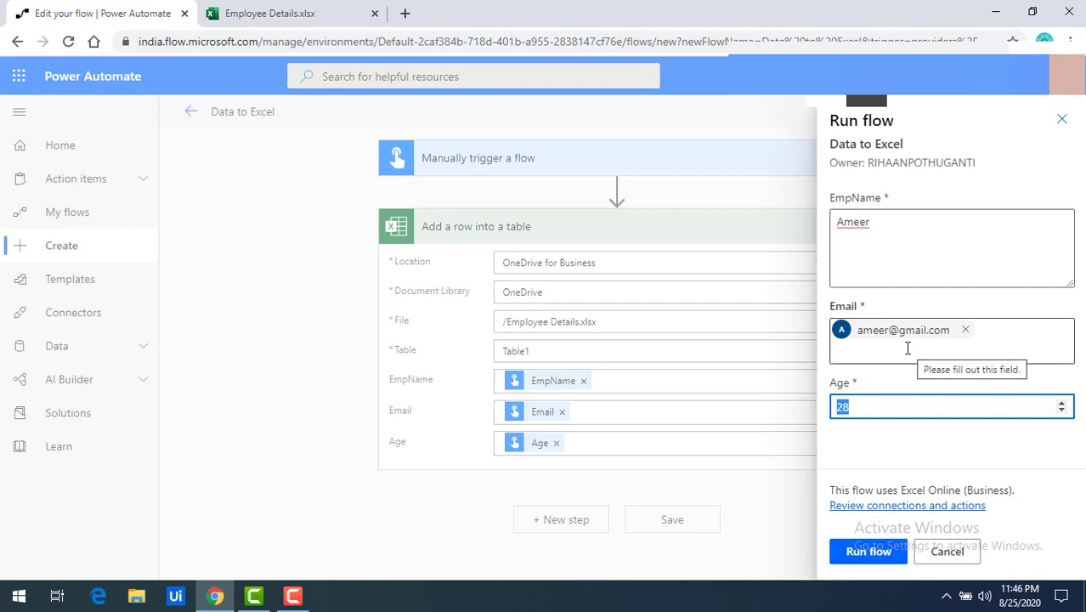
Step: Run the flow with the entered values and open its run history, showing Test succeeded
left_click(869, 552)
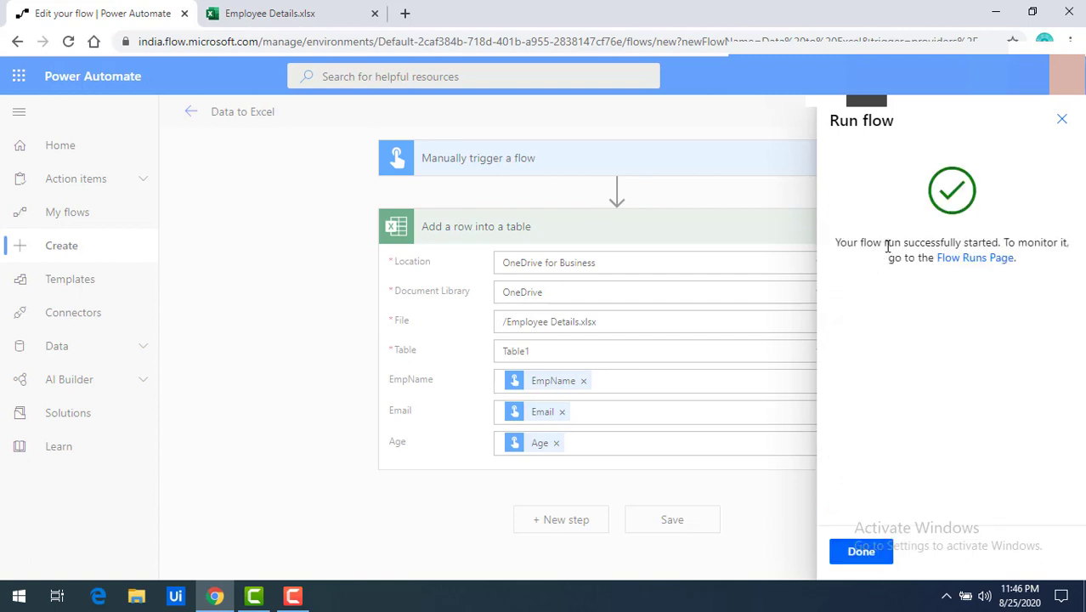
left_click(960, 258)
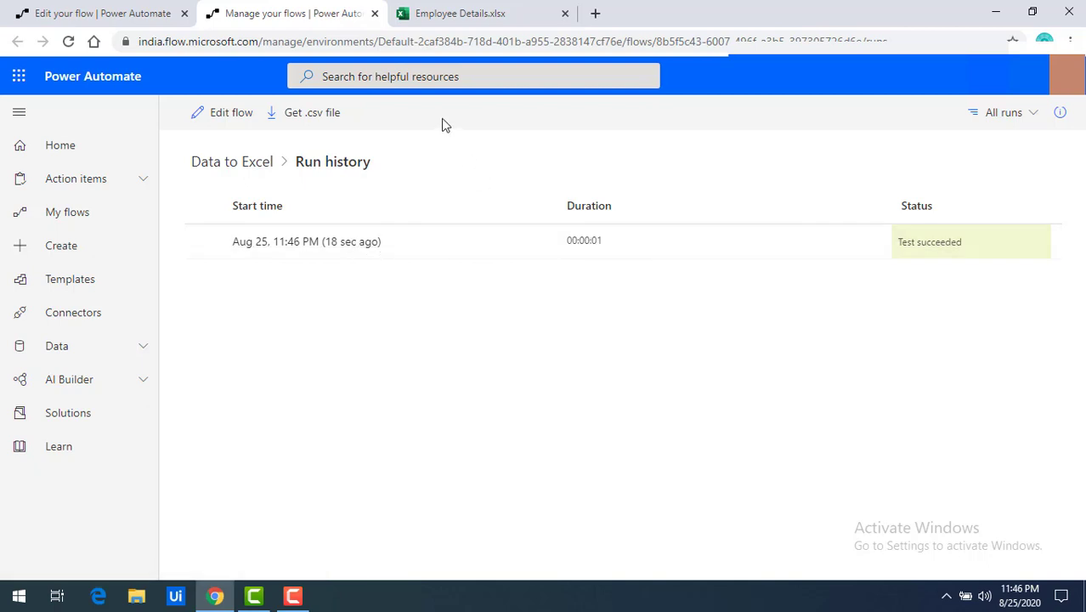
Step: Check the new row with age 28 in Employee Details.xlsx, then go back to the flow editor
left_click(470, 17)
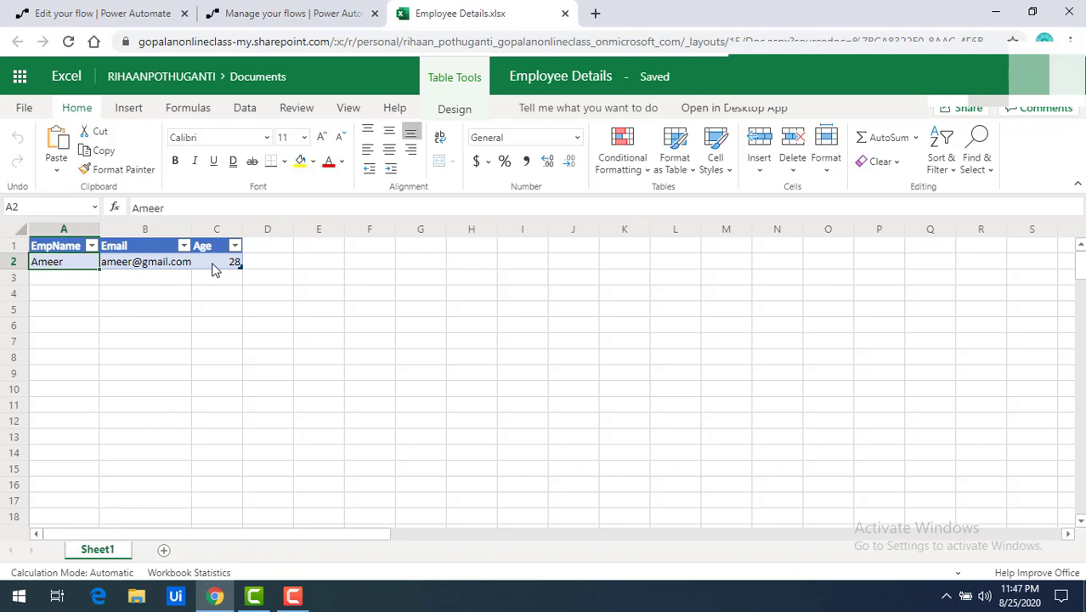
left_click(130, 11)
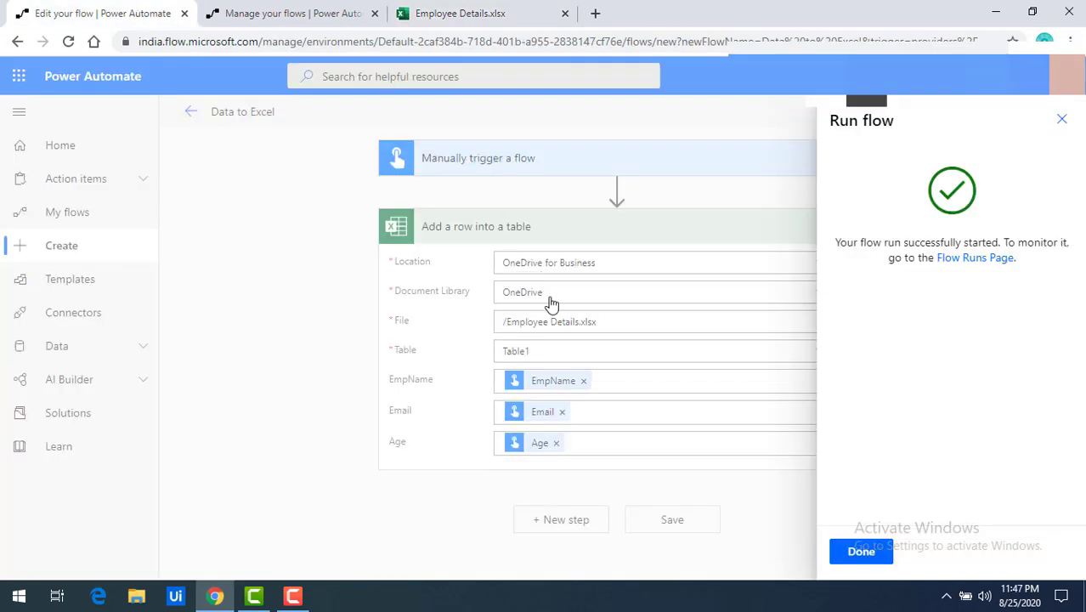
Step: Dismiss the Run flow panel with Done and go to My flows, where Data to Excel is listed
left_click(861, 551)
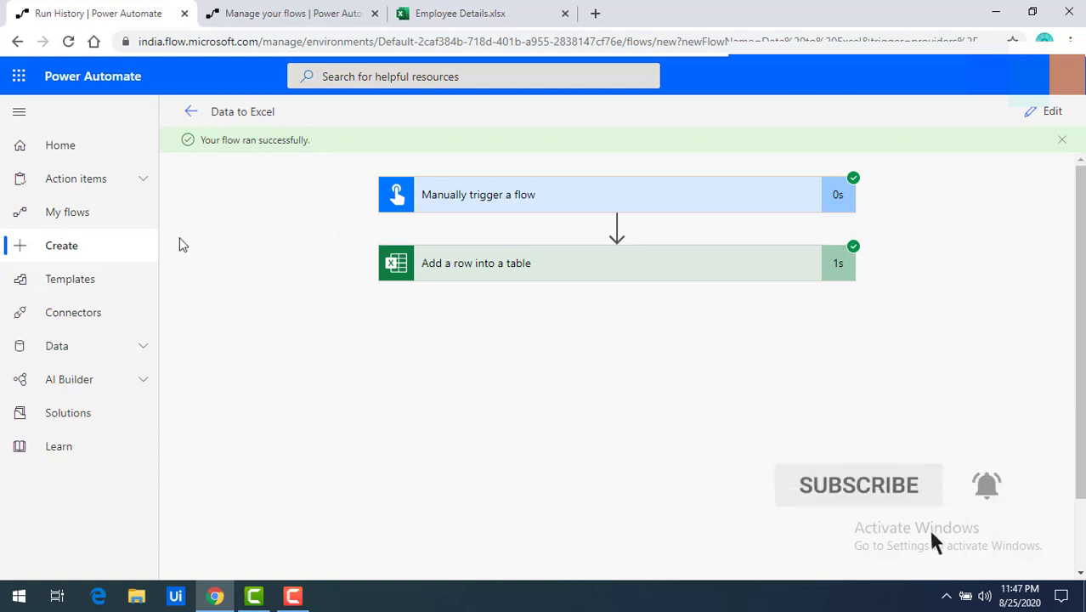
left_click(72, 223)
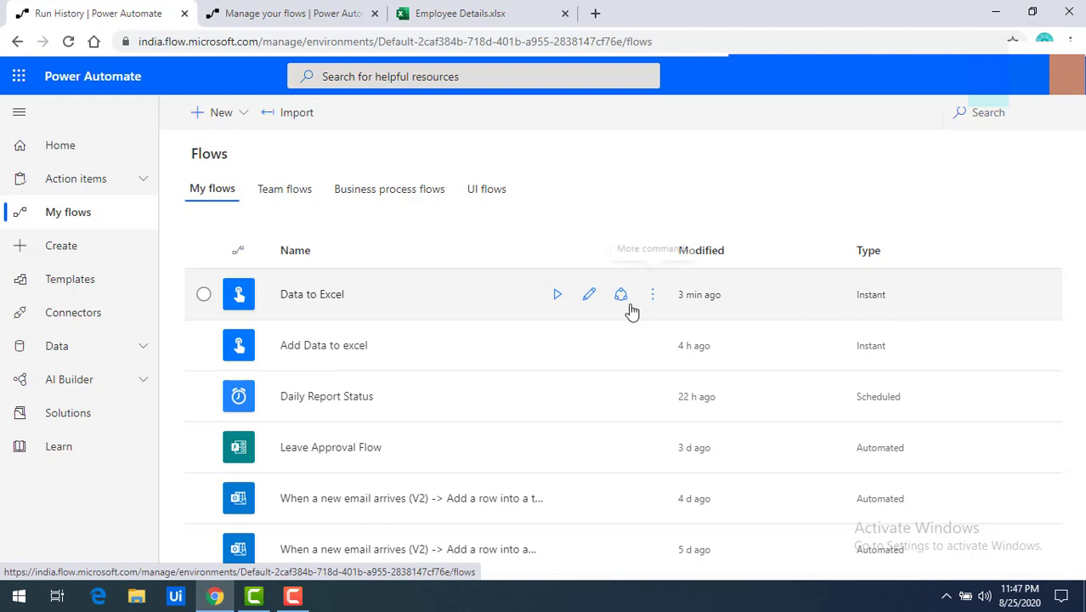
Step: Run Data to Excel with the second employee's name, e-mail and Age 30, then view the workbook
left_click(558, 296)
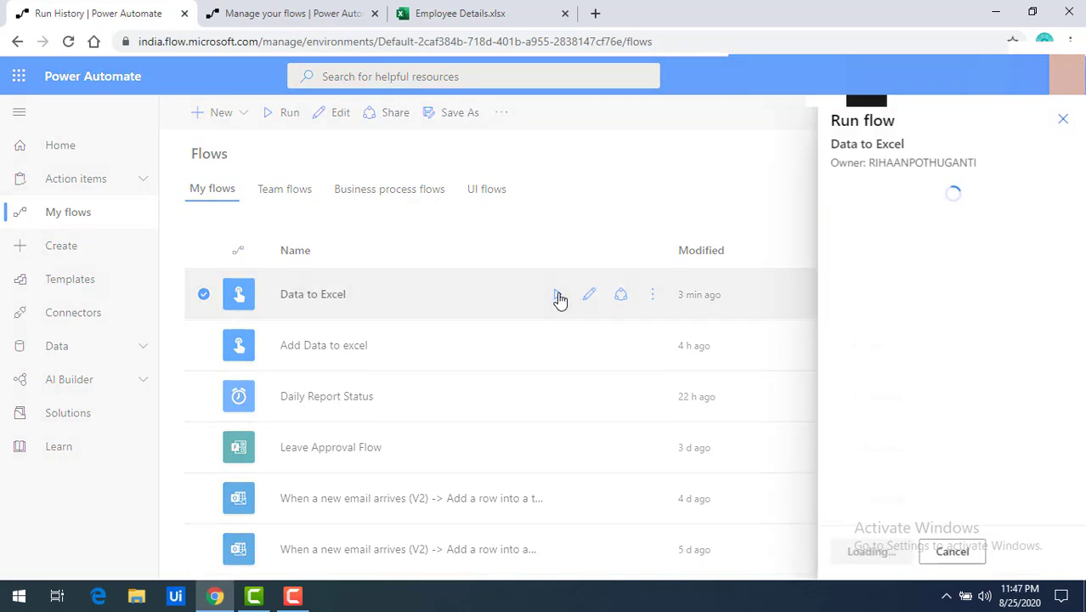
type("Basha")
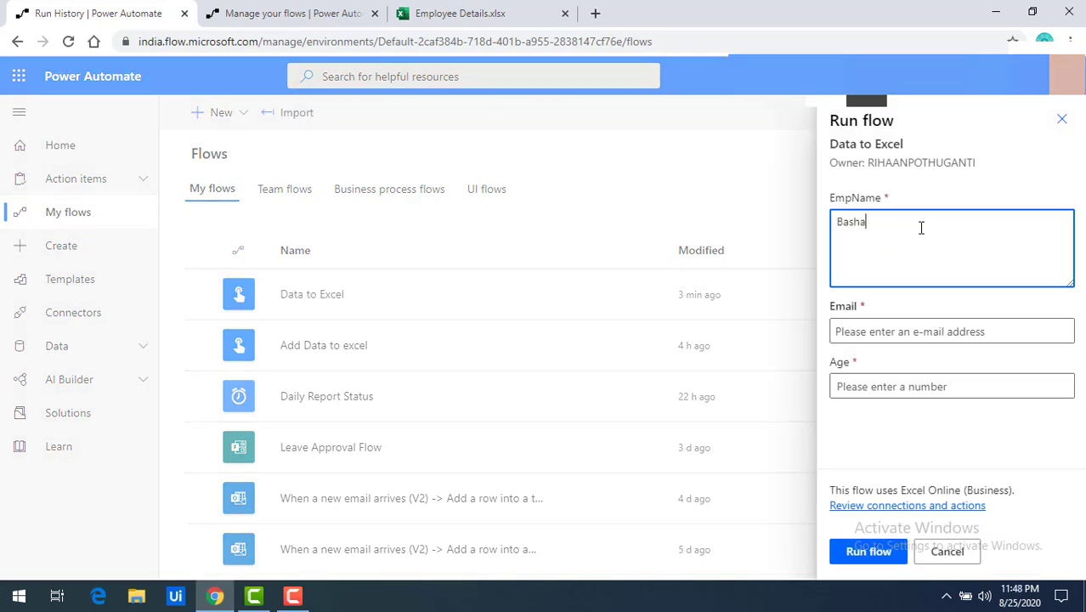
key("Tab")
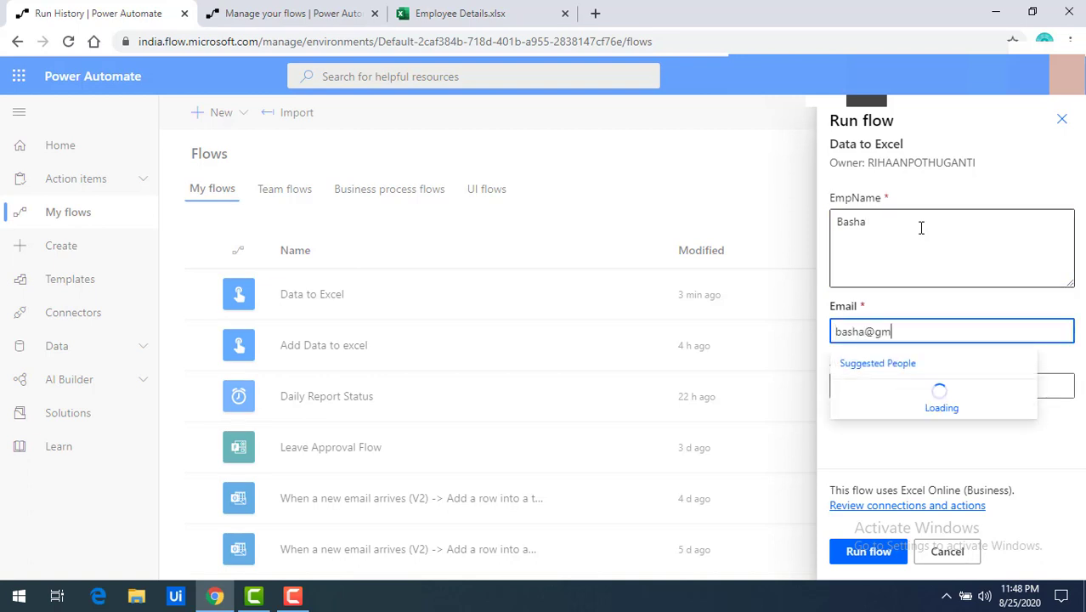
key("Tab")
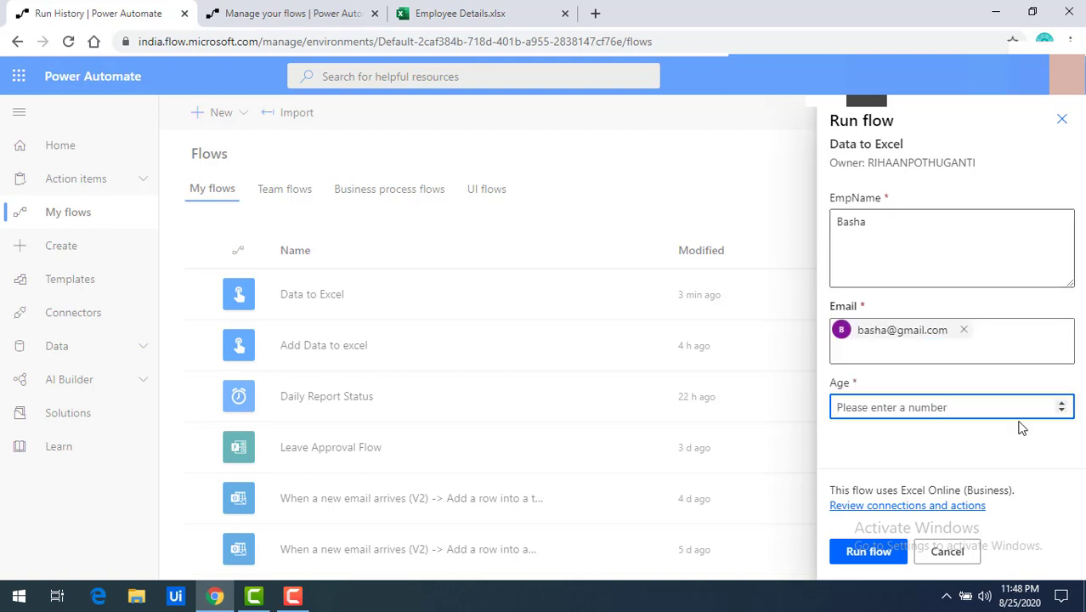
type("30")
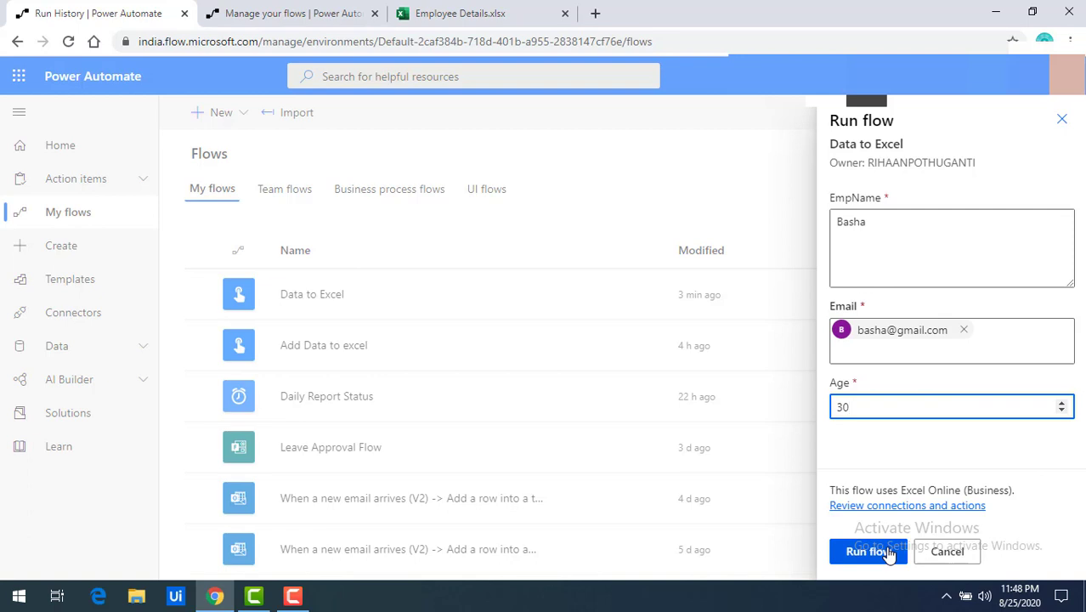
left_click(888, 554)
left_click(450, 12)
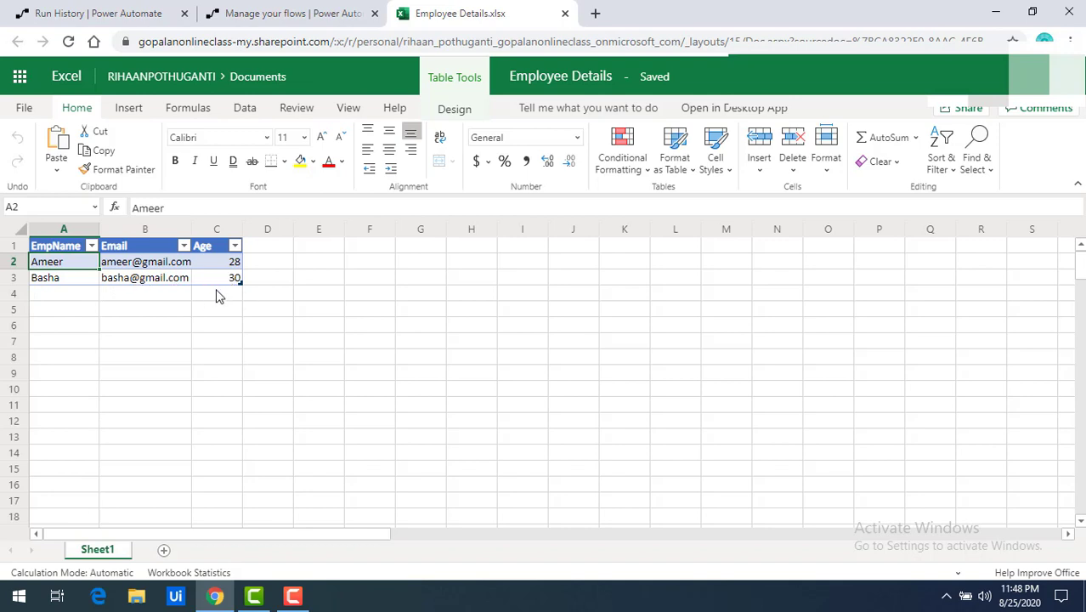
Step: Switch back to the Power Automate My flows list after checking both employee rows
key("ctrl+Tab")
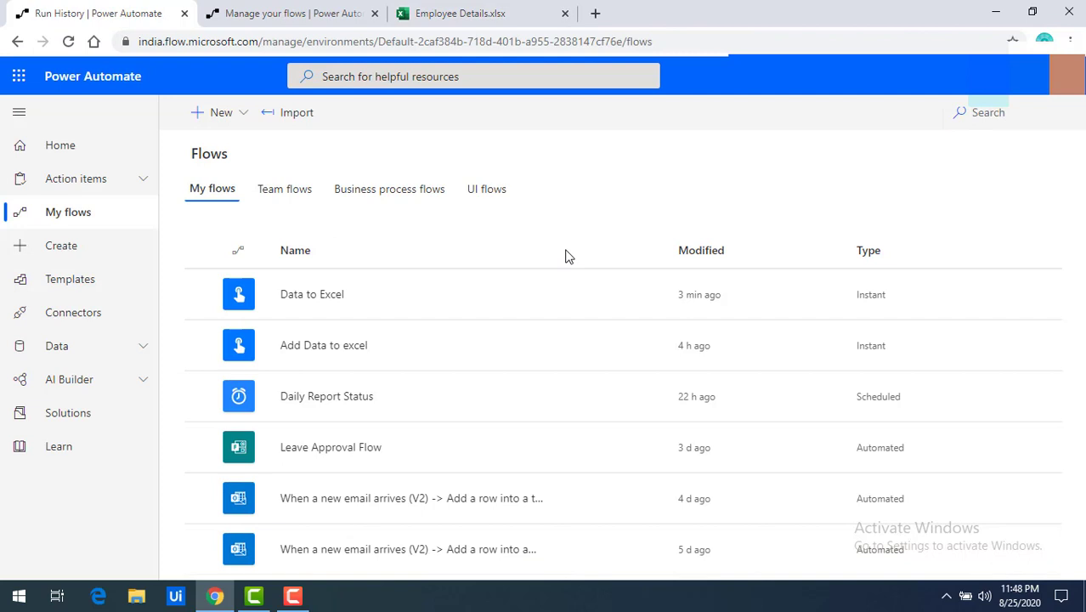